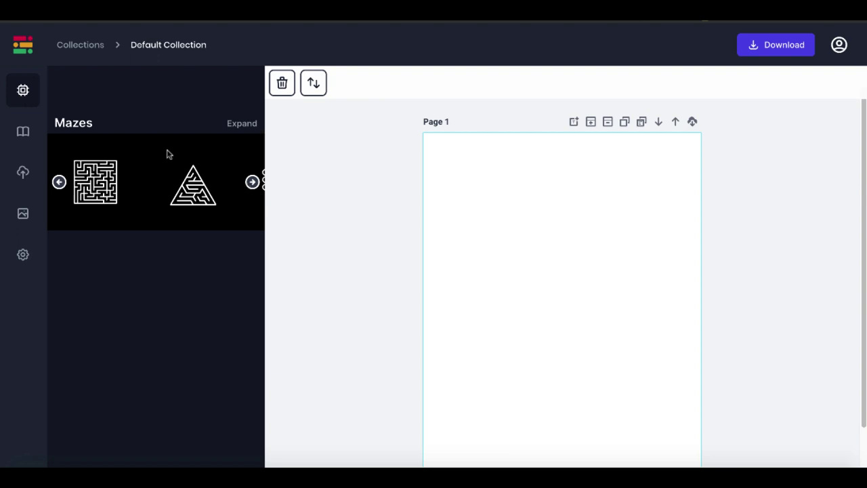
Look through the Default Collection's maze types, Quick Book Creator, image upload, background image library and settings.
{"action": "left_click", "coordinate": [252, 183]}
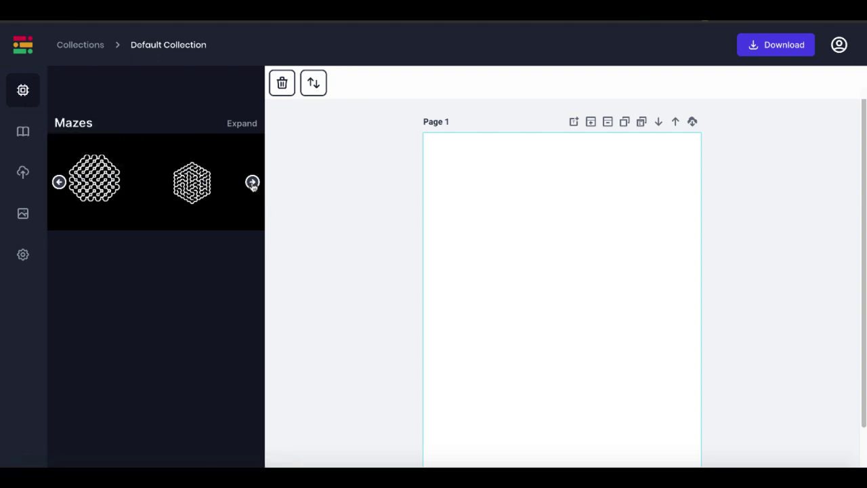
{"action": "left_click", "coordinate": [252, 183]}
{"action": "left_click", "coordinate": [251, 126]}
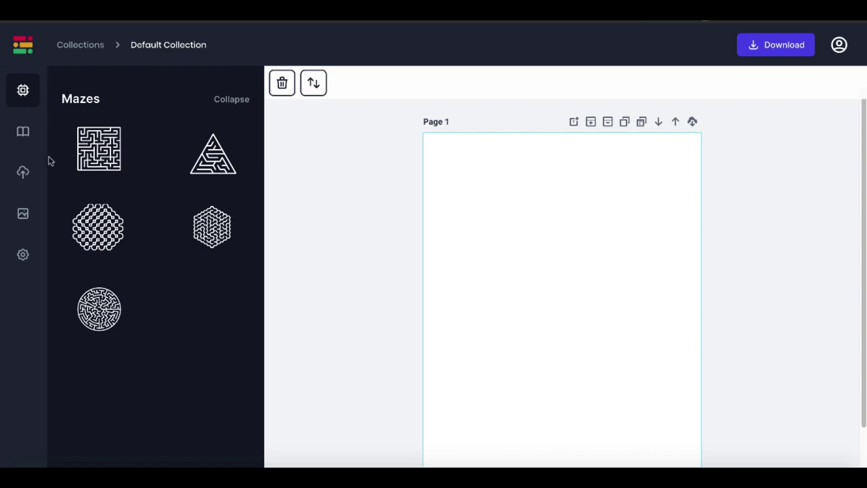
{"action": "left_click", "coordinate": [23, 134]}
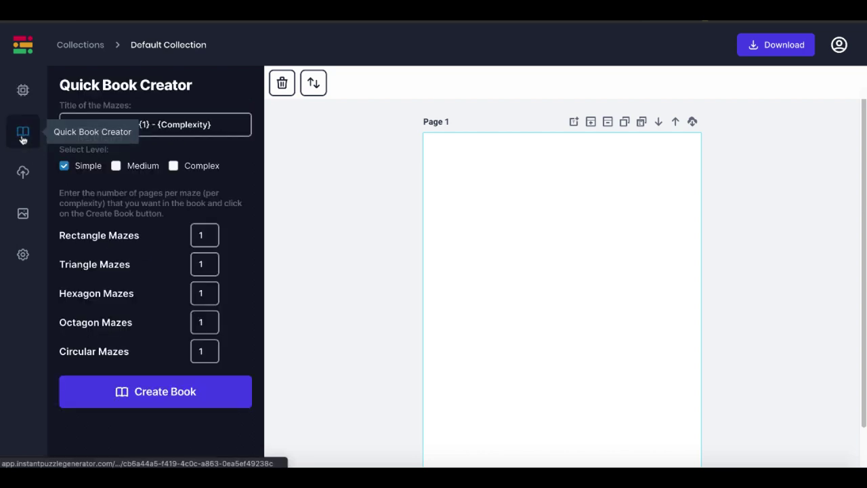
{"action": "left_click", "coordinate": [23, 175]}
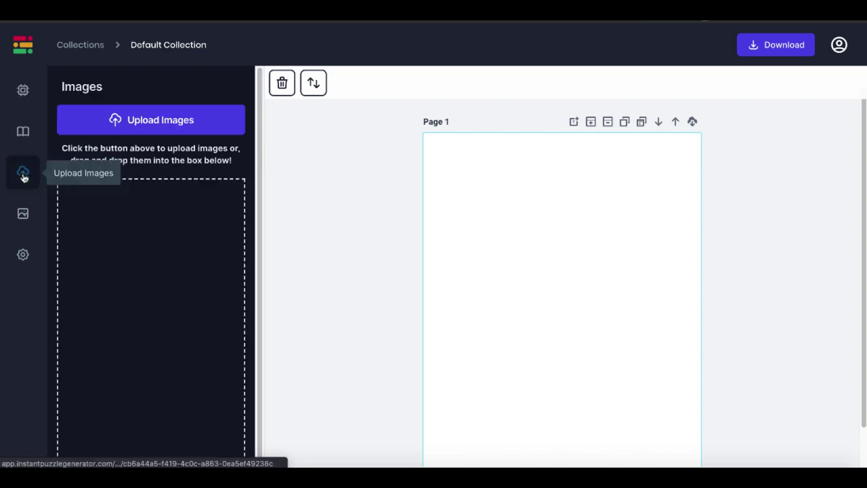
{"action": "left_click", "coordinate": [24, 220]}
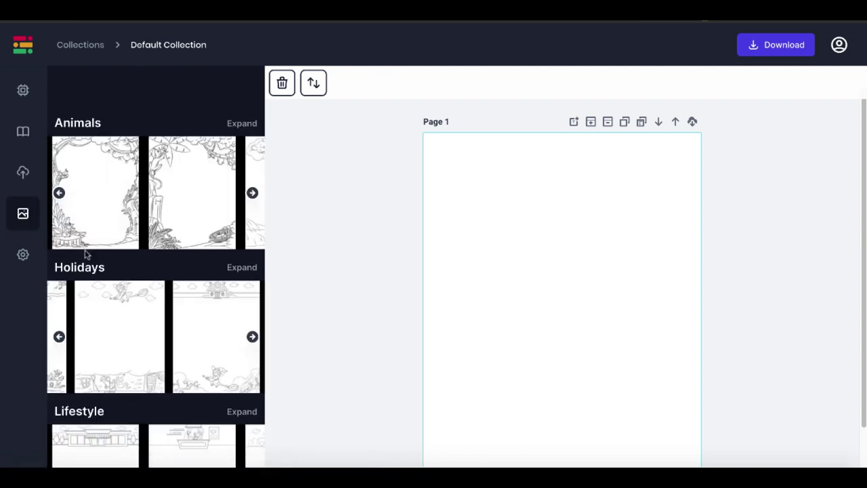
{"action": "left_click", "coordinate": [24, 257]}
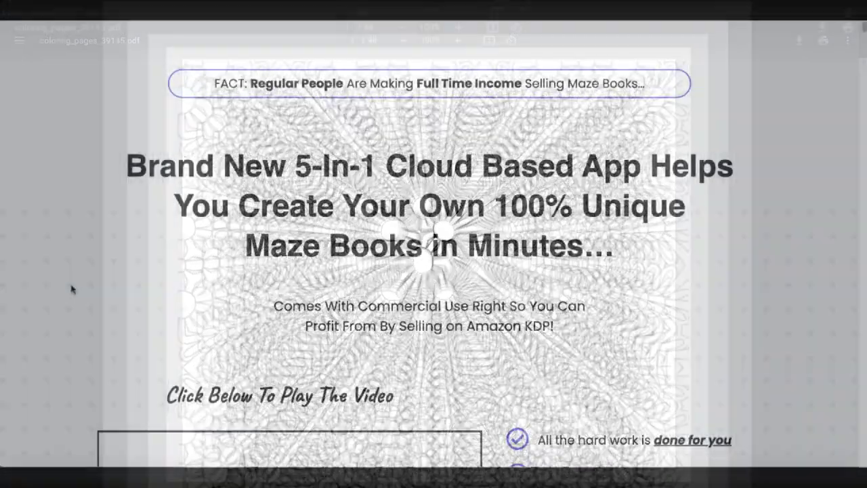
Read the maze app's sales page from the headline through the feature list, best-selling maze book examples and creation steps.
{"action": "scroll", "coordinate": [71, 289], "scroll_direction": "down", "scroll_amount": 5}
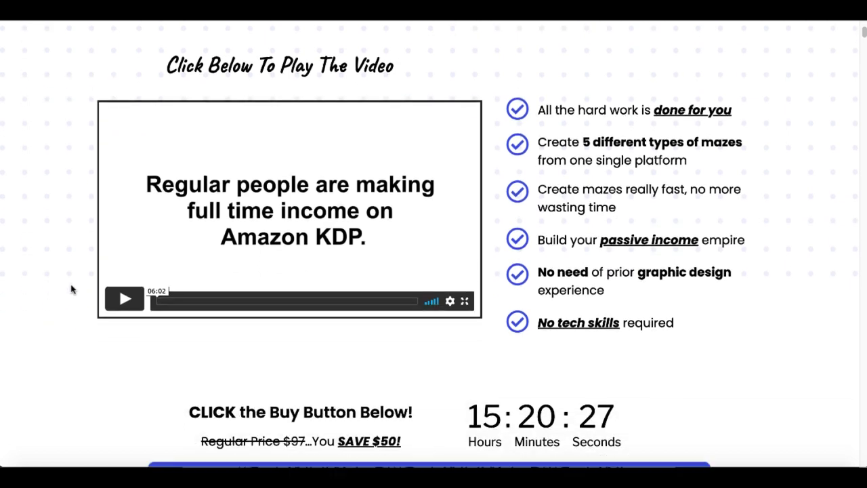
{"action": "scroll", "coordinate": [71, 289], "scroll_direction": "down", "scroll_amount": 6}
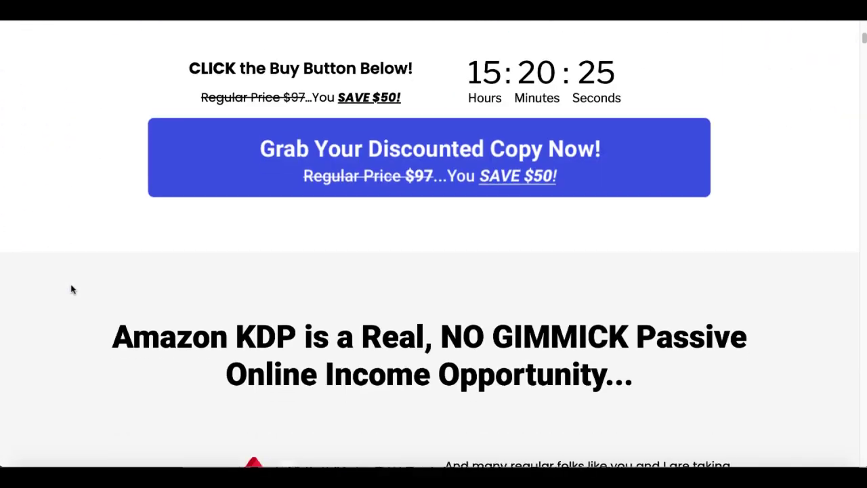
{"action": "scroll", "coordinate": [71, 289], "scroll_direction": "down", "scroll_amount": 2}
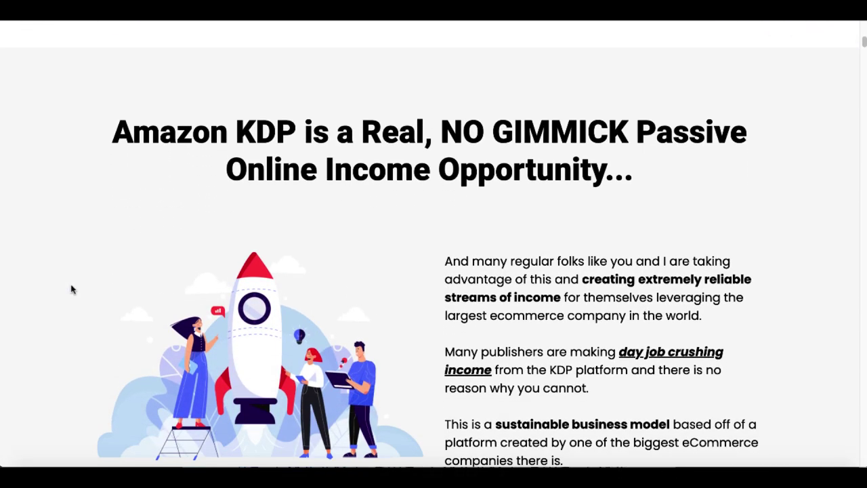
{"action": "scroll", "coordinate": [71, 289], "scroll_direction": "down", "scroll_amount": 3}
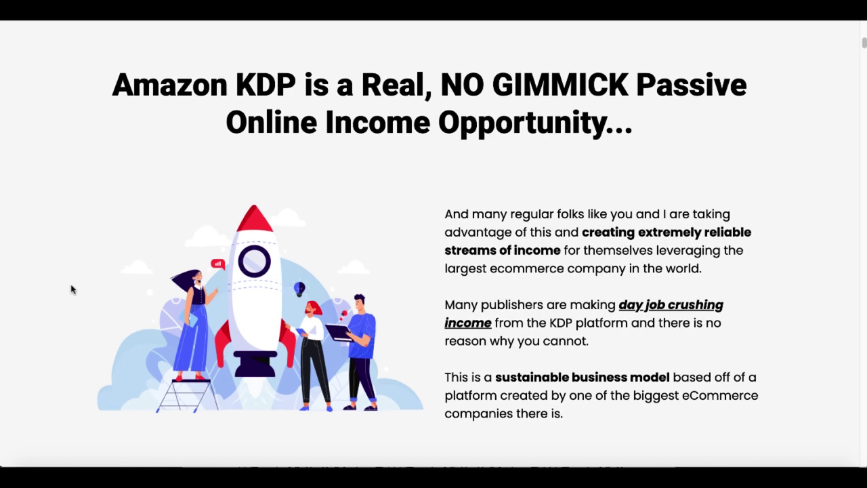
{"action": "scroll", "coordinate": [71, 289], "scroll_direction": "down", "scroll_amount": 5}
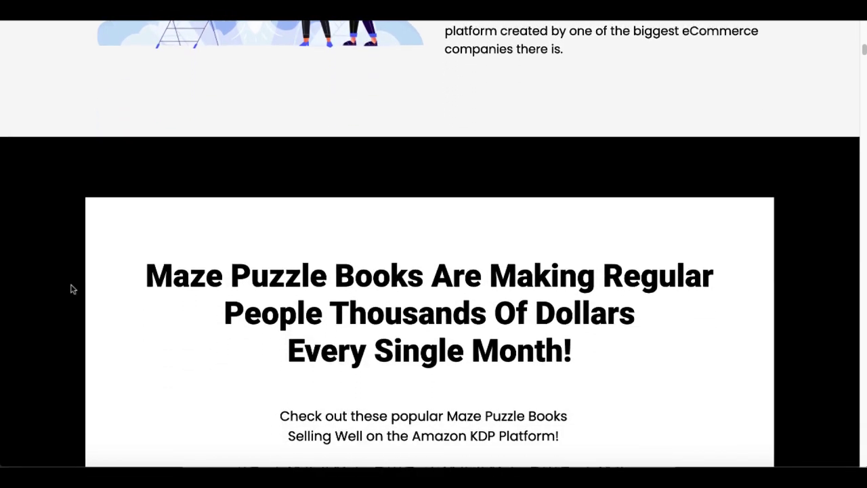
{"action": "scroll", "coordinate": [71, 289], "scroll_direction": "down", "scroll_amount": 3}
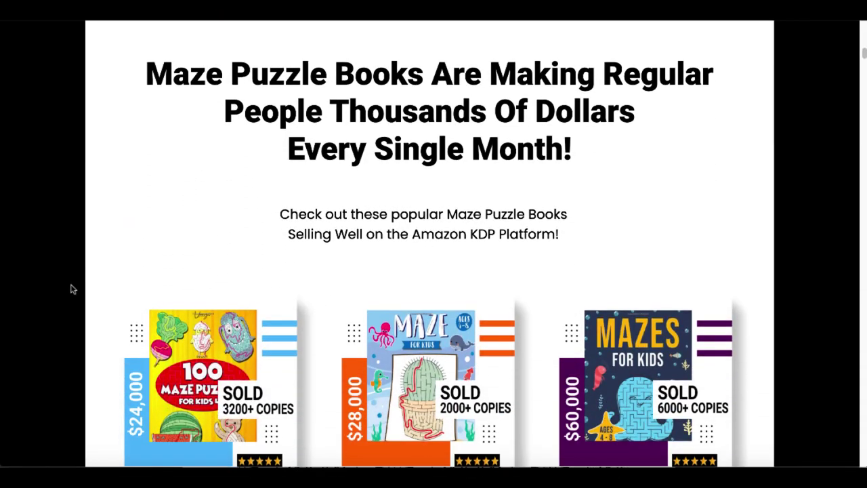
{"action": "scroll", "coordinate": [71, 289], "scroll_direction": "down", "scroll_amount": 8}
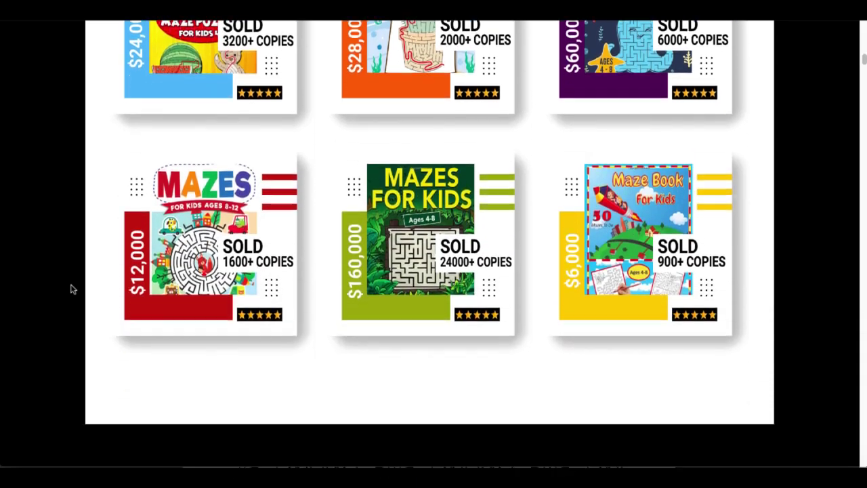
{"action": "scroll", "coordinate": [73, 289], "scroll_direction": "down", "scroll_amount": 5}
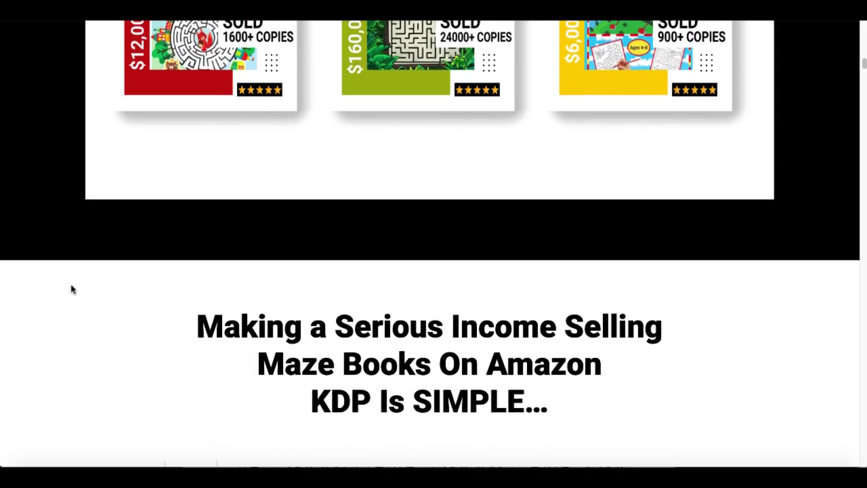
{"action": "scroll", "coordinate": [73, 289], "scroll_direction": "down", "scroll_amount": 3}
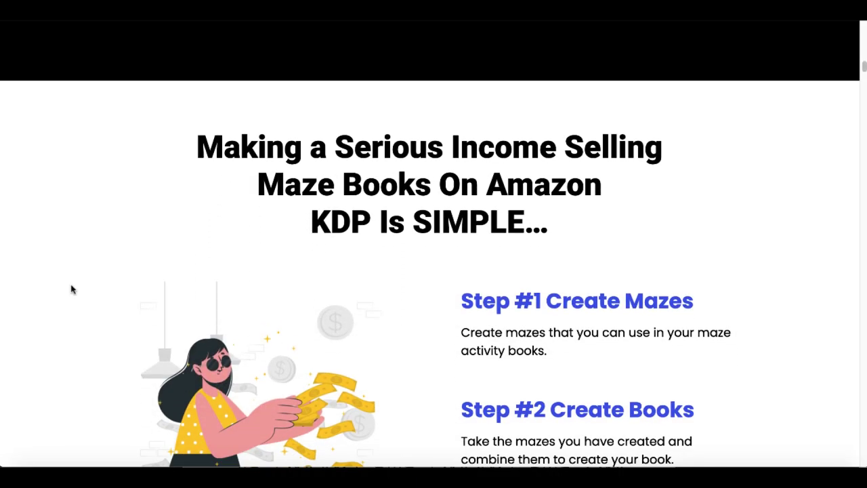
{"action": "scroll", "coordinate": [73, 289], "scroll_direction": "down", "scroll_amount": 1}
{"action": "scroll", "coordinate": [71, 289], "scroll_direction": "down", "scroll_amount": 1}
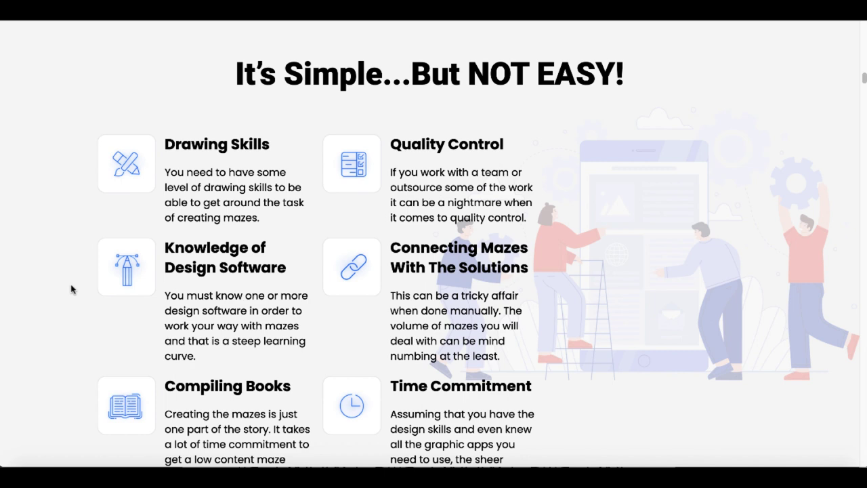
Examine the sales page's sections on maze book creation difficulties, the three creation options and the app's creators.
{"action": "scroll", "coordinate": [71, 290], "scroll_direction": "down", "scroll_amount": 3}
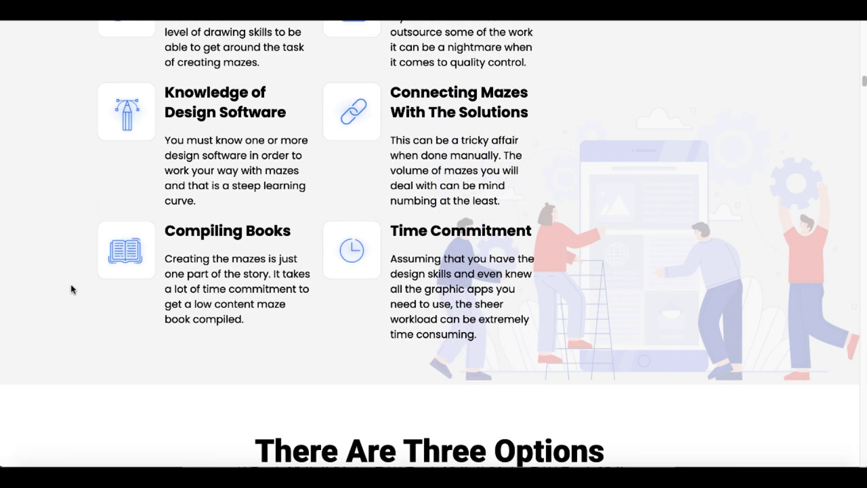
{"action": "scroll", "coordinate": [71, 289], "scroll_direction": "down", "scroll_amount": 5}
{"action": "scroll", "coordinate": [71, 289], "scroll_direction": "down", "scroll_amount": 2}
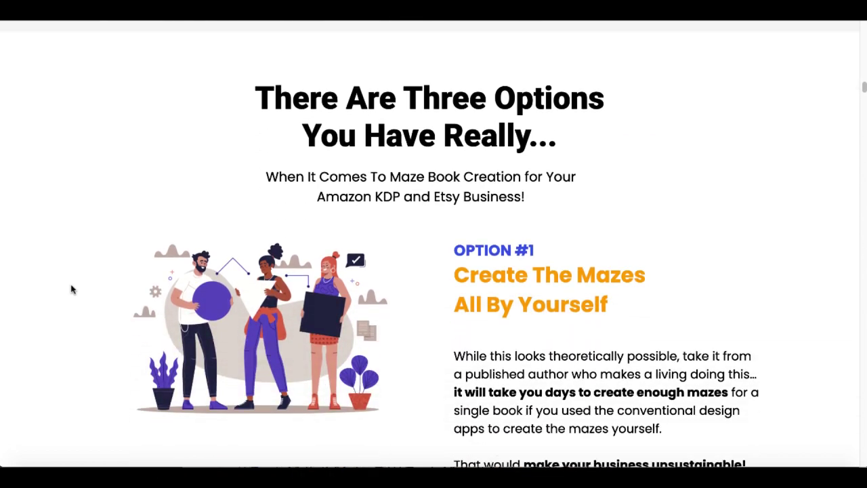
{"action": "scroll", "coordinate": [71, 289], "scroll_direction": "down", "scroll_amount": 2}
{"action": "scroll", "coordinate": [71, 289], "scroll_direction": "up", "scroll_amount": 1}
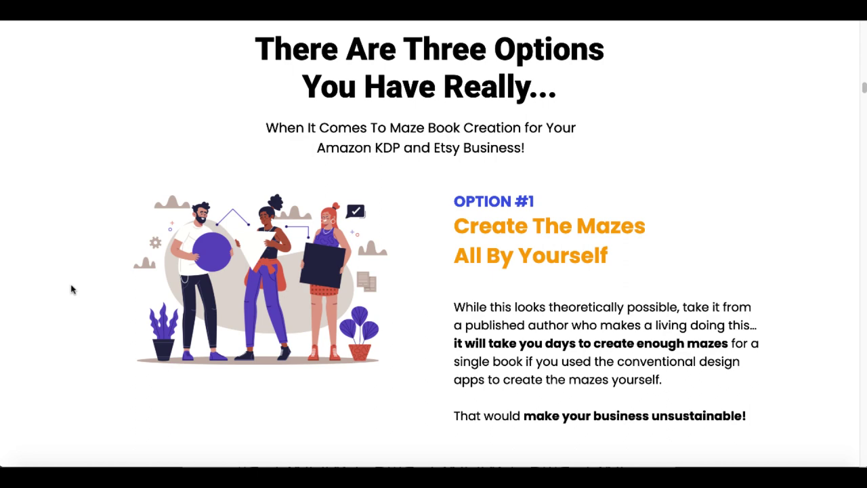
{"action": "scroll", "coordinate": [71, 289], "scroll_direction": "down", "scroll_amount": 3}
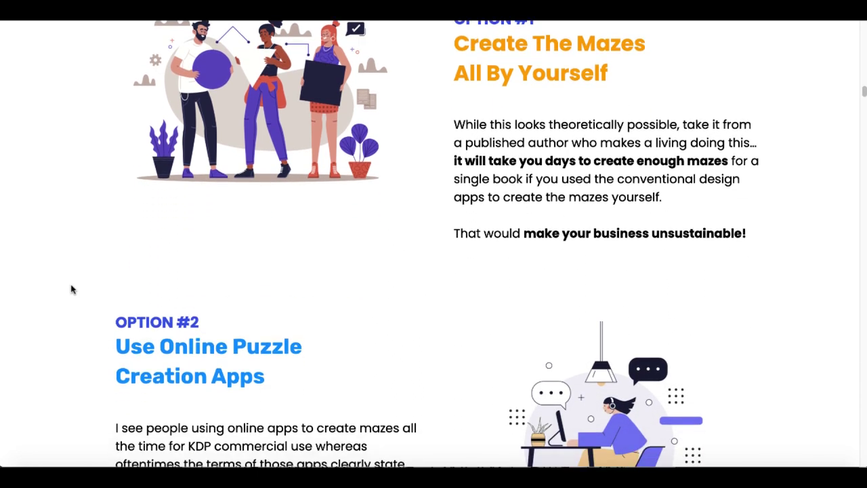
{"action": "scroll", "coordinate": [71, 289], "scroll_direction": "down", "scroll_amount": 3}
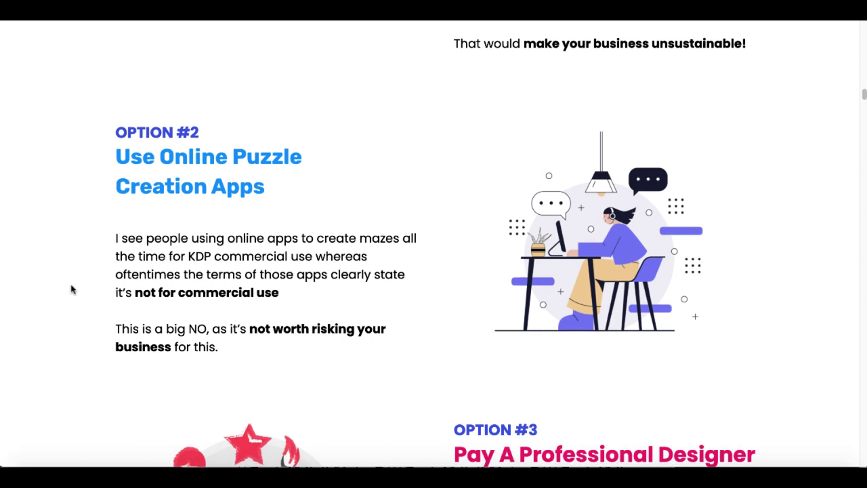
{"action": "scroll", "coordinate": [71, 289], "scroll_direction": "down", "scroll_amount": 1}
{"action": "scroll", "coordinate": [71, 290], "scroll_direction": "down", "scroll_amount": 1}
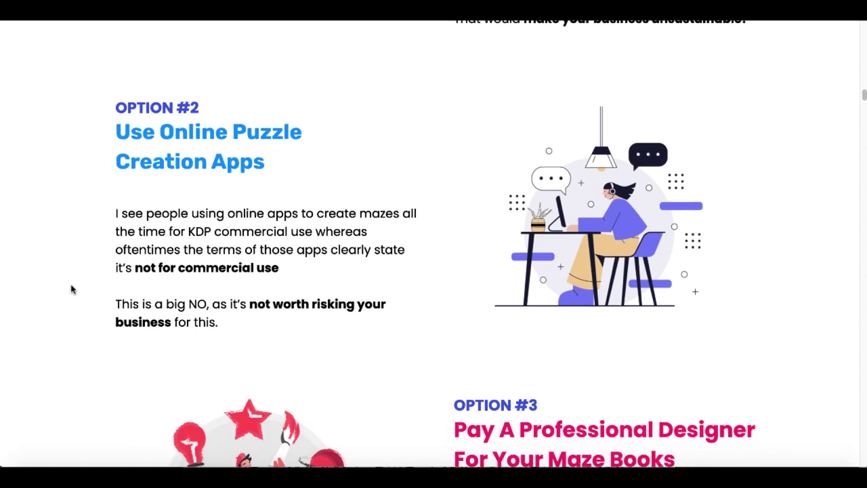
{"action": "scroll", "coordinate": [71, 289], "scroll_direction": "down", "scroll_amount": 2}
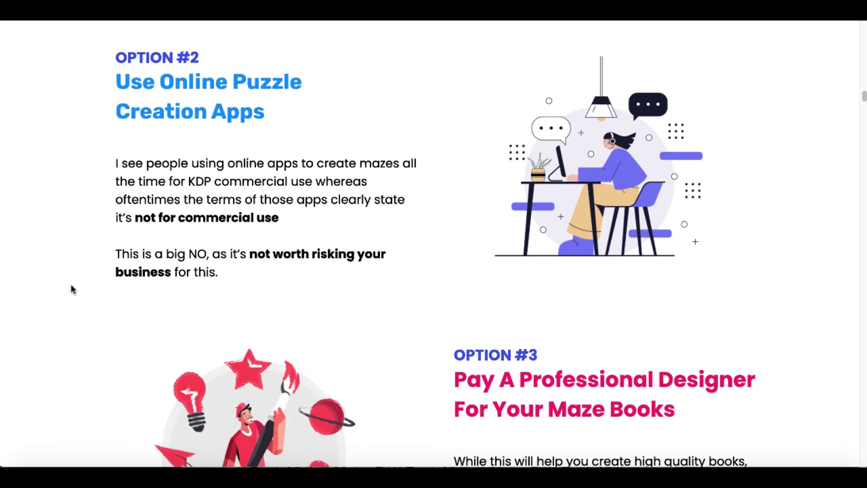
{"action": "scroll", "coordinate": [71, 289], "scroll_direction": "down", "scroll_amount": 5}
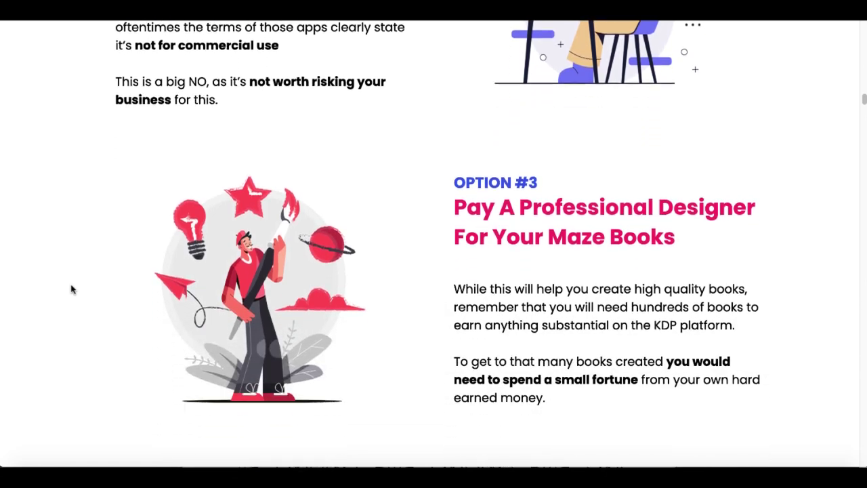
{"action": "scroll", "coordinate": [71, 290], "scroll_direction": "down", "scroll_amount": 3}
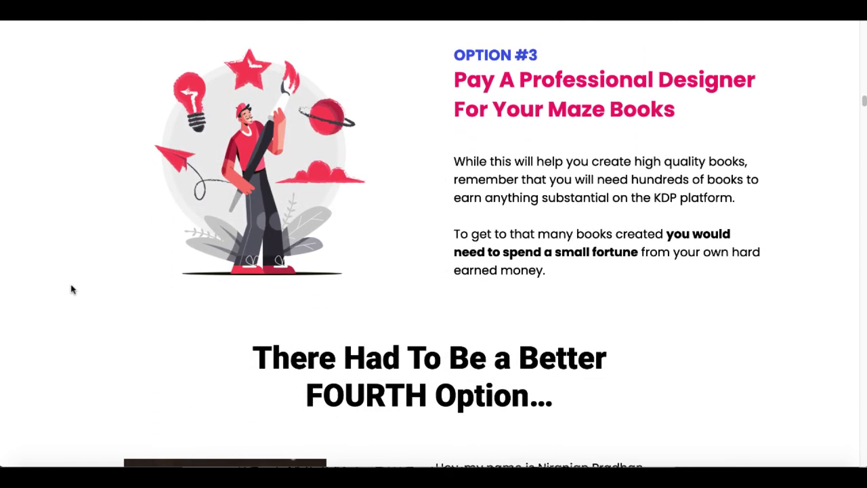
{"action": "scroll", "coordinate": [71, 289], "scroll_direction": "down", "scroll_amount": 12}
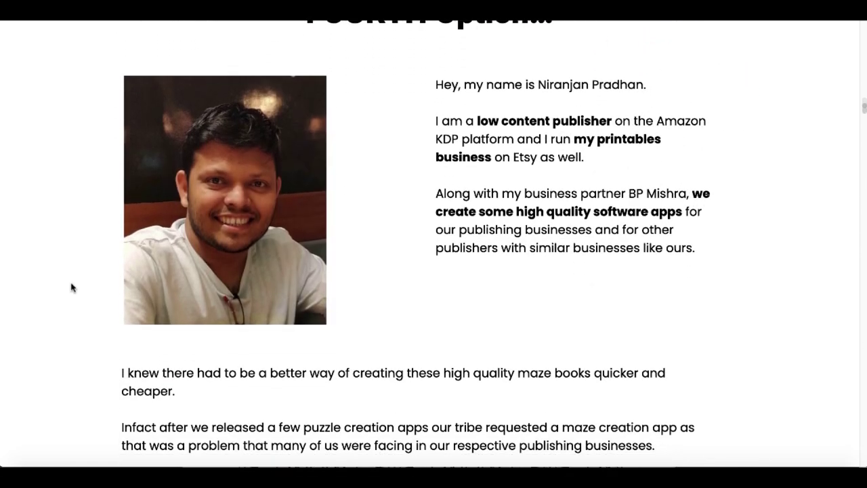
{"action": "scroll", "coordinate": [71, 288], "scroll_direction": "down", "scroll_amount": 8}
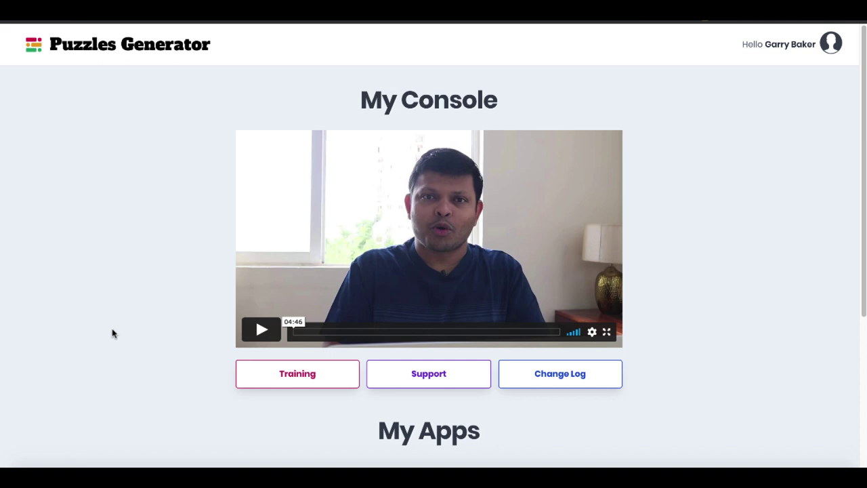
Open Instant Maze Generator from the Puzzles Generator console and launch its IMG Pro version.
{"action": "scroll", "coordinate": [113, 332], "scroll_direction": "down", "scroll_amount": 3}
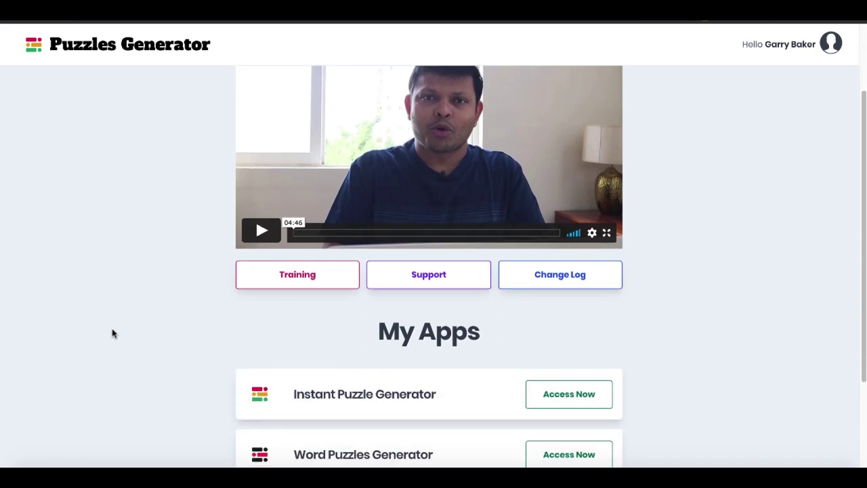
{"action": "scroll", "coordinate": [114, 333], "scroll_direction": "down", "scroll_amount": 1}
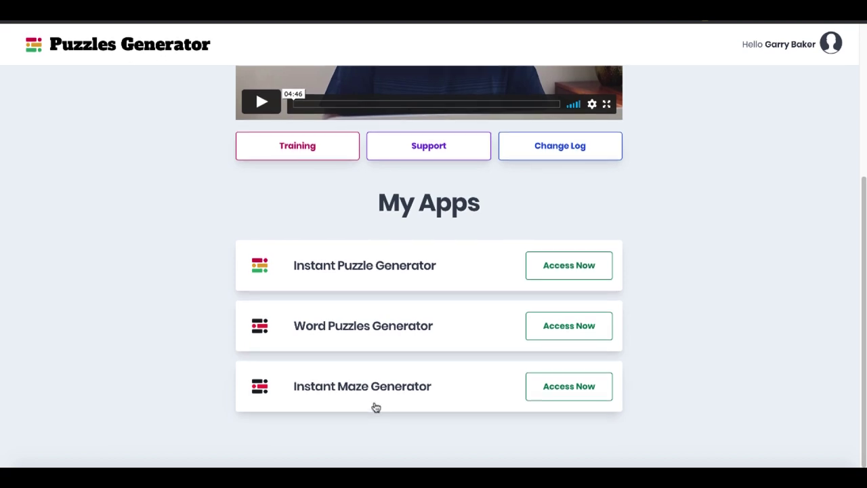
{"action": "left_click", "coordinate": [574, 392]}
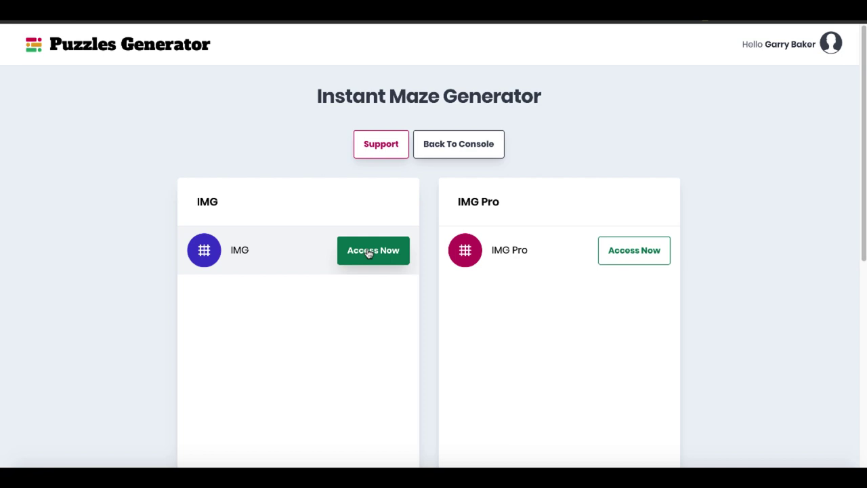
{"action": "left_click", "coordinate": [629, 252]}
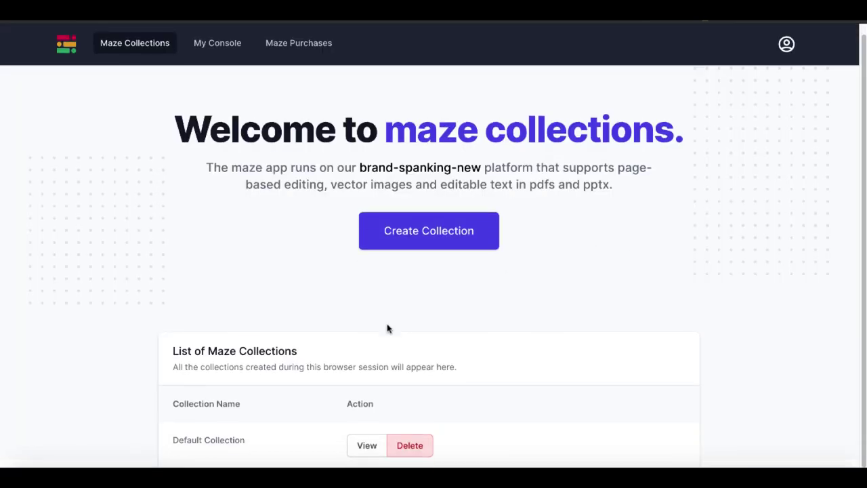
Create a maze collection named "mazes" and open it for editing.
{"action": "left_click", "coordinate": [400, 242]}
{"action": "type", "text": "mazes"}
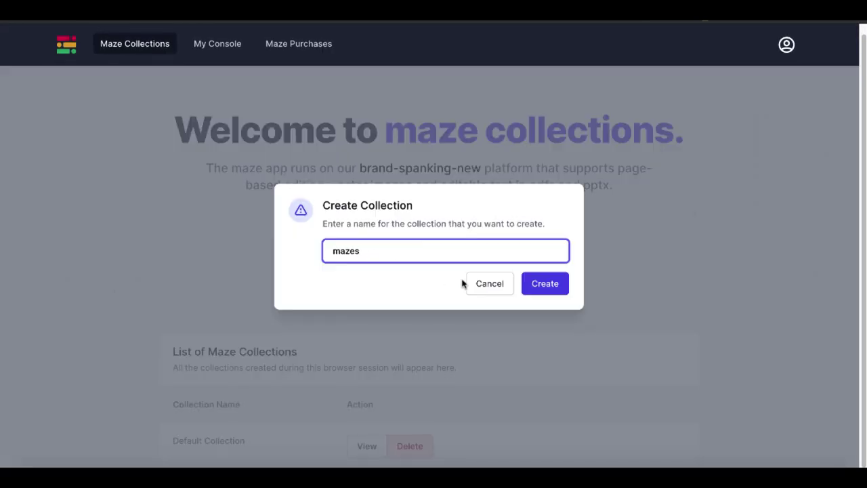
{"action": "left_click", "coordinate": [536, 290]}
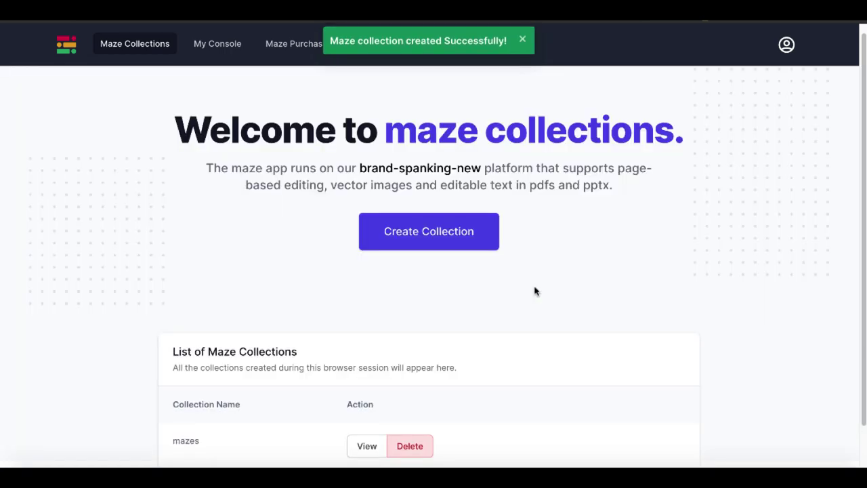
{"action": "scroll", "coordinate": [476, 305], "scroll_direction": "down", "scroll_amount": 1}
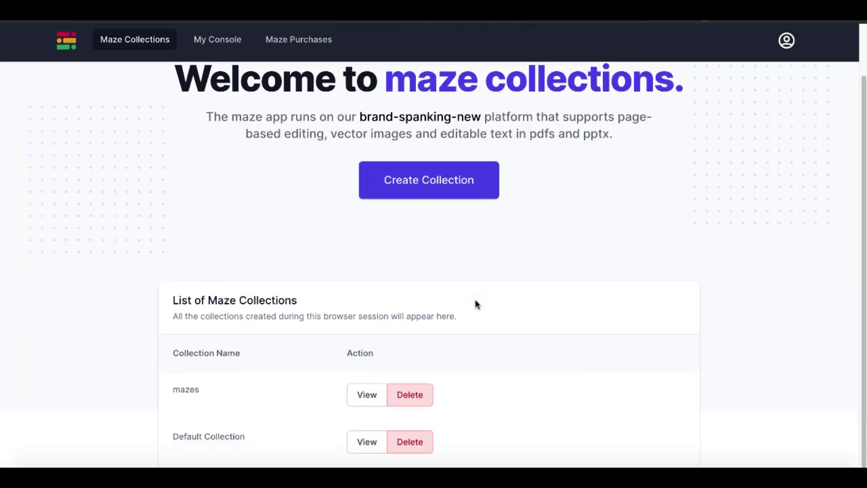
{"action": "left_click", "coordinate": [365, 397]}
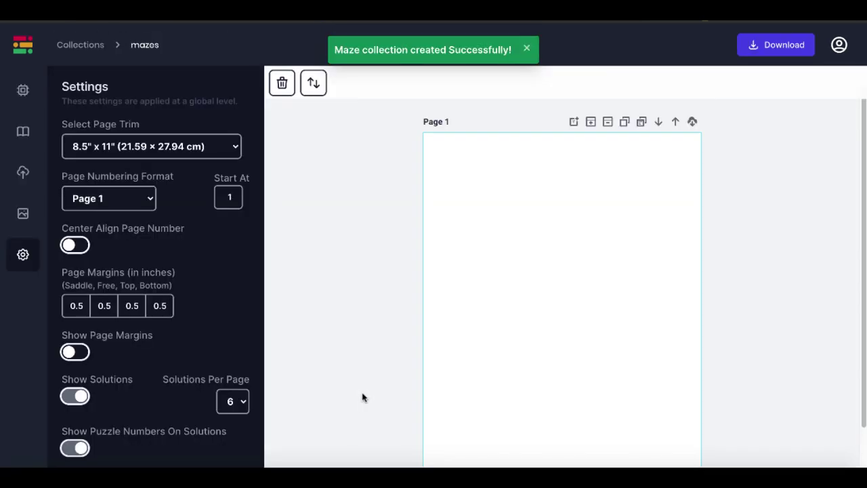
Add a square maze to page 1 from the full list of maze types and check its auto-generated solution.
{"action": "left_click", "coordinate": [23, 90]}
{"action": "left_click", "coordinate": [252, 182]}
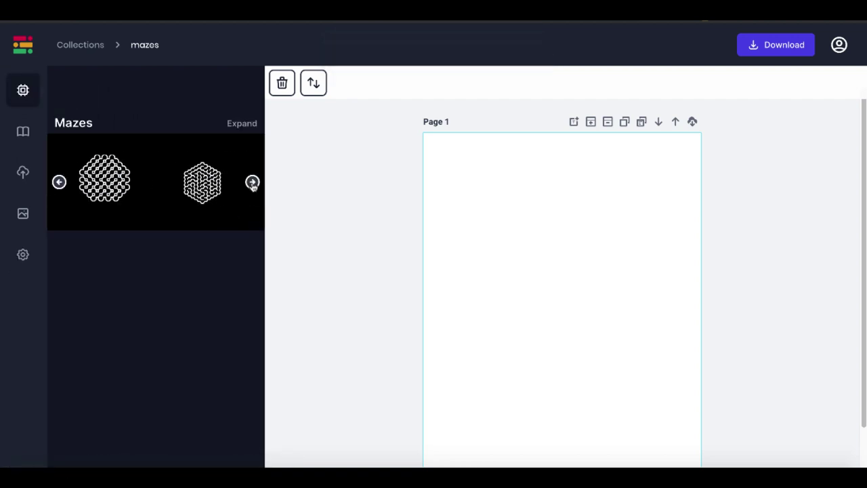
{"action": "left_click", "coordinate": [244, 124]}
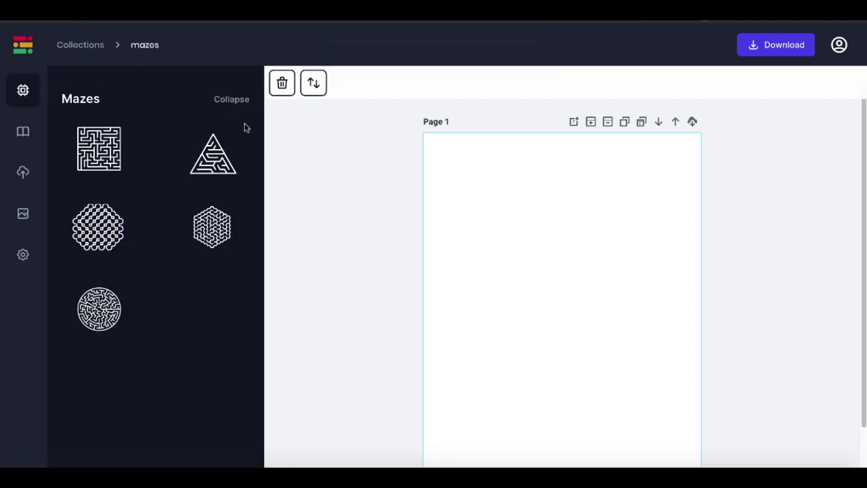
{"action": "left_click", "coordinate": [98, 151]}
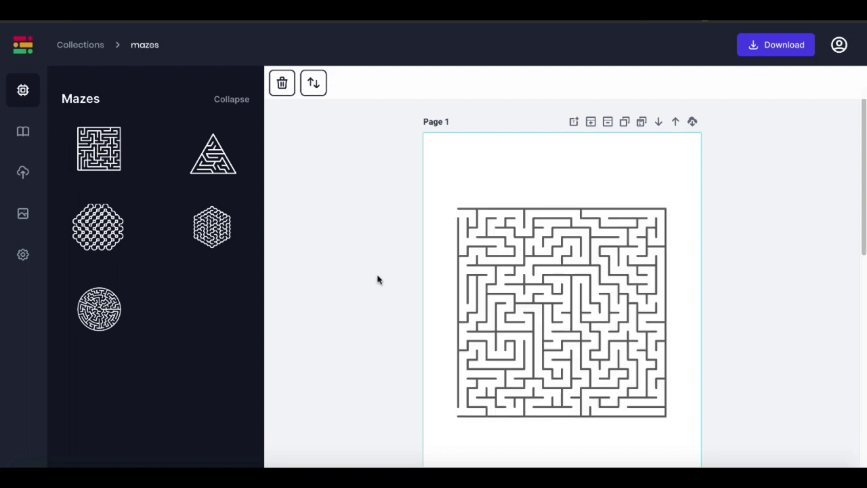
{"action": "scroll", "coordinate": [377, 280], "scroll_direction": "down", "scroll_amount": 6}
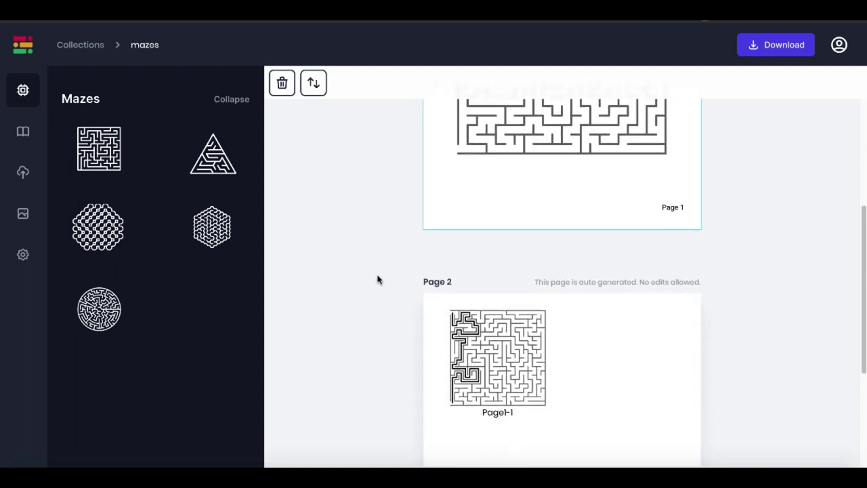
{"action": "scroll", "coordinate": [378, 280], "scroll_direction": "down", "scroll_amount": 1}
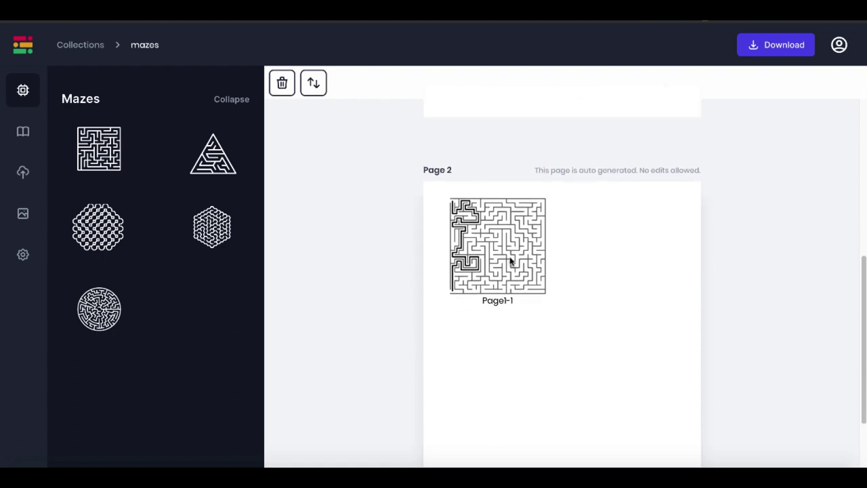
{"action": "scroll", "coordinate": [316, 288], "scroll_direction": "up", "scroll_amount": 6}
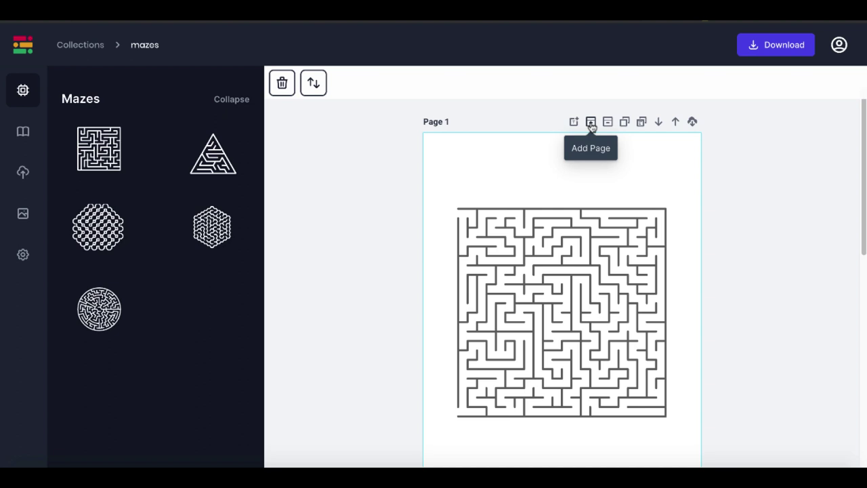
Add a new page after page 1, place a triangular maze on it and check its solution.
{"action": "left_click", "coordinate": [591, 123]}
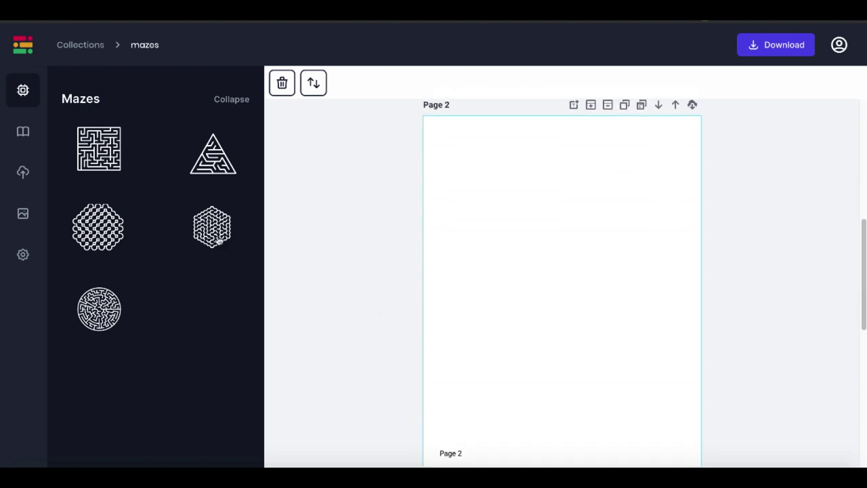
{"action": "left_click", "coordinate": [213, 173]}
{"action": "scroll", "coordinate": [372, 252], "scroll_direction": "down", "scroll_amount": 6}
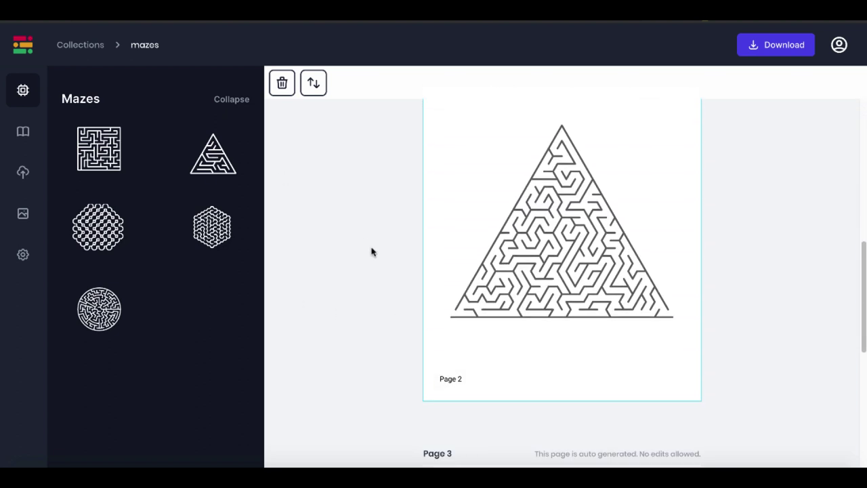
{"action": "scroll", "coordinate": [593, 294], "scroll_direction": "up", "scroll_amount": 2}
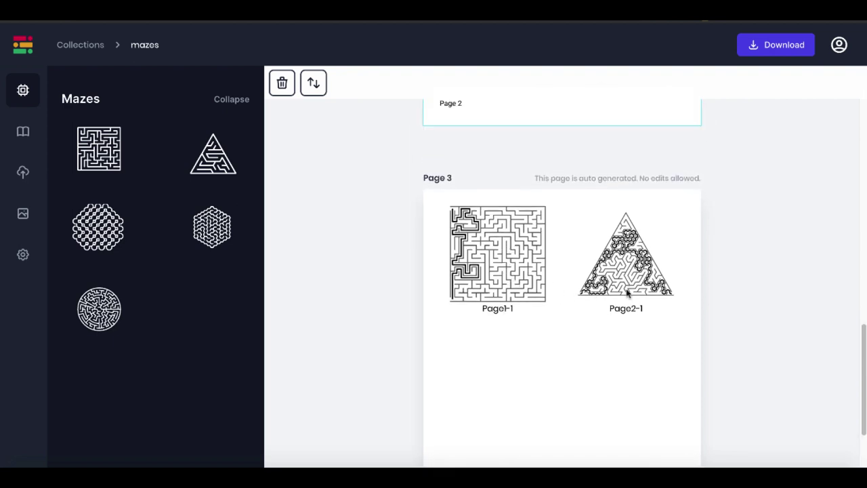
{"action": "scroll", "coordinate": [353, 269], "scroll_direction": "up", "scroll_amount": 5}
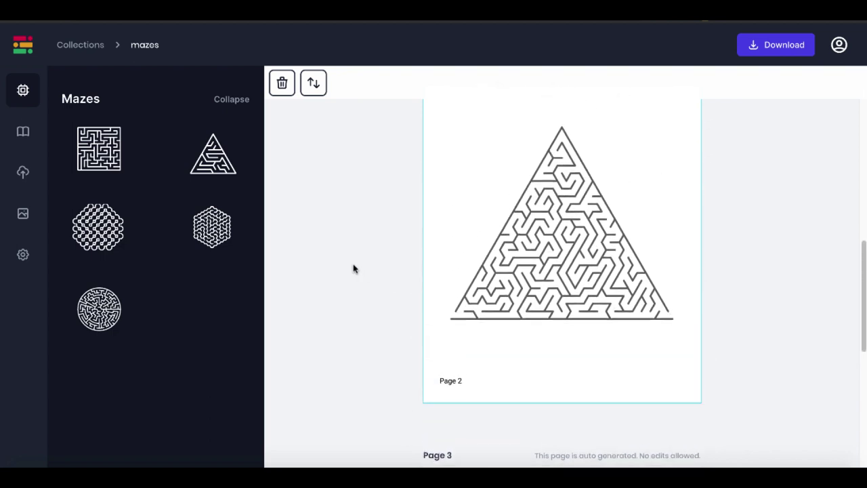
Shrink the triangular maze on page 2 to roughly half the page width, keeping its upper-left corner in place.
{"action": "left_click", "coordinate": [557, 279]}
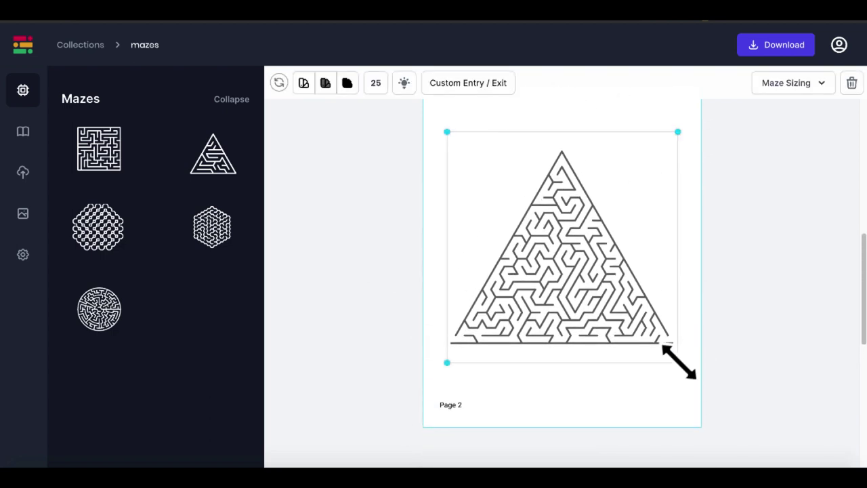
{"action": "left_click_drag", "start_coordinate": [677, 361], "coordinate": [579, 253]}
{"action": "left_click", "coordinate": [148, 221]}
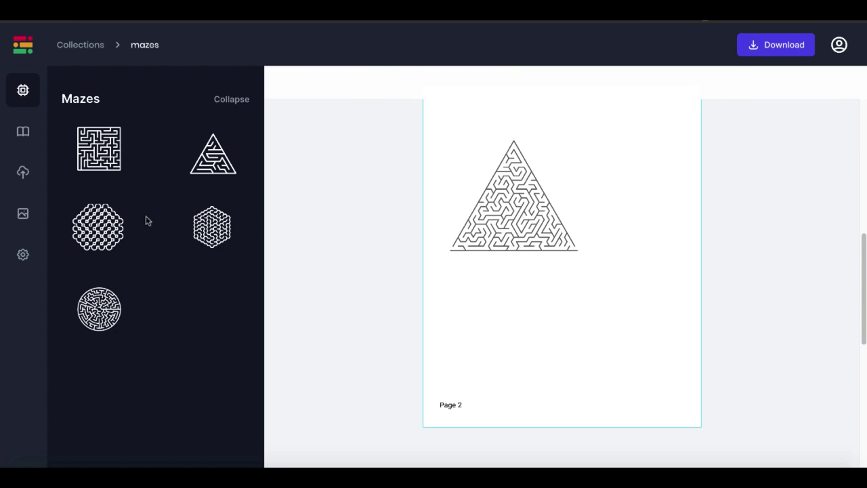
Add a maze with the octagon pattern to page 2, shrink it into the page's lower-right area and check its solution.
{"action": "left_click", "coordinate": [97, 225]}
{"action": "left_click", "coordinate": [454, 243]}
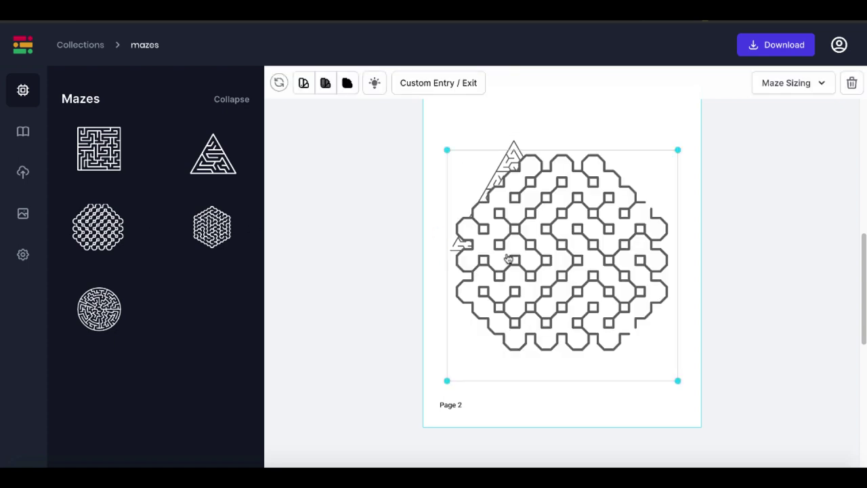
{"action": "left_click_drag", "start_coordinate": [448, 149], "coordinate": [560, 257]}
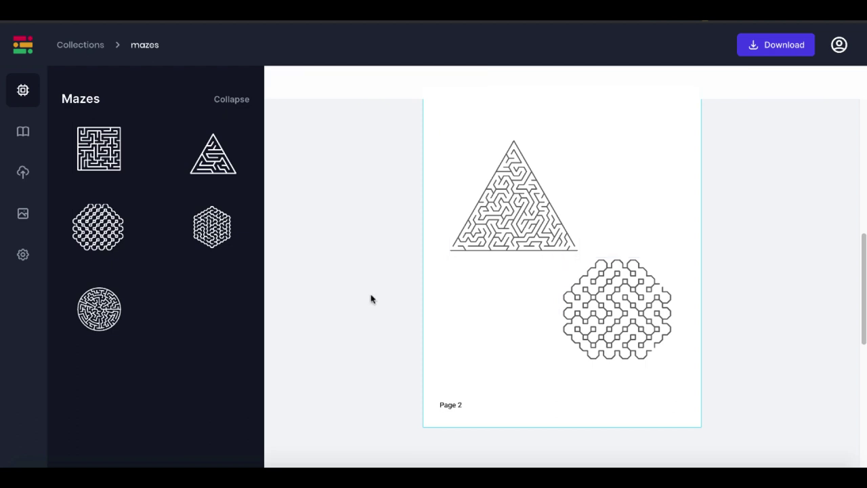
{"action": "scroll", "coordinate": [371, 299], "scroll_direction": "down", "scroll_amount": 5}
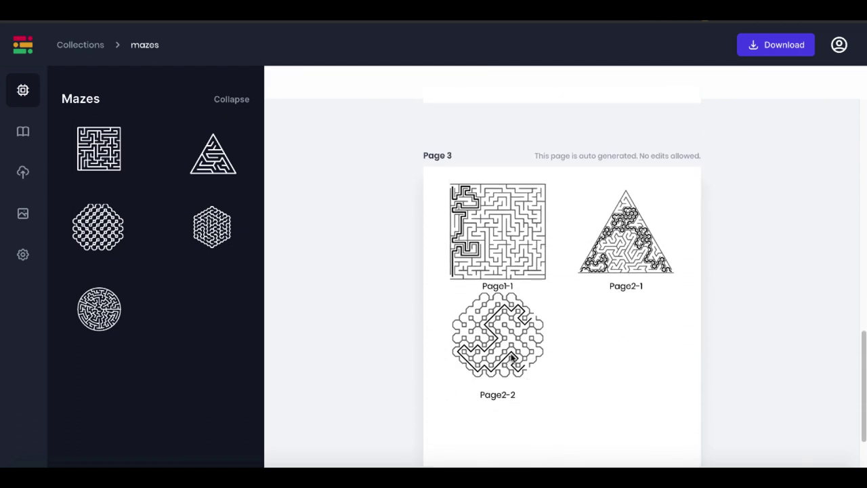
{"action": "scroll", "coordinate": [393, 338], "scroll_direction": "up", "scroll_amount": 10}
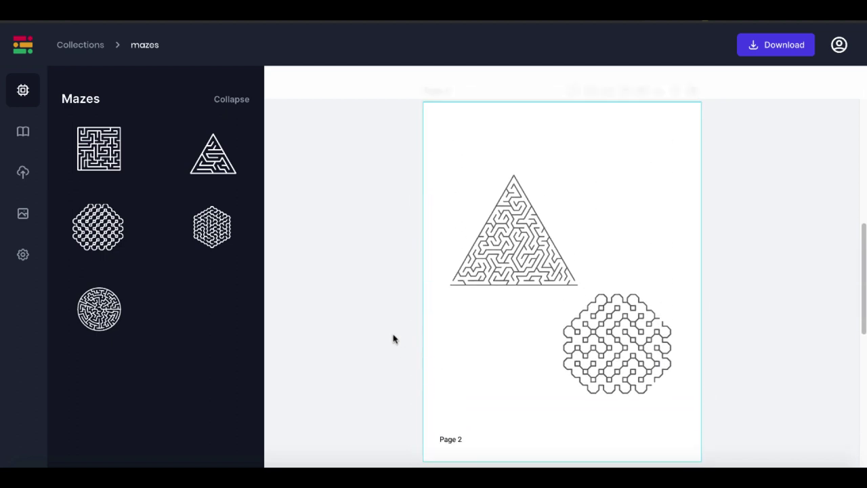
Try a red background colour (E25050) on the square maze on page 1.
{"action": "scroll", "coordinate": [393, 339], "scroll_direction": "up", "scroll_amount": 5}
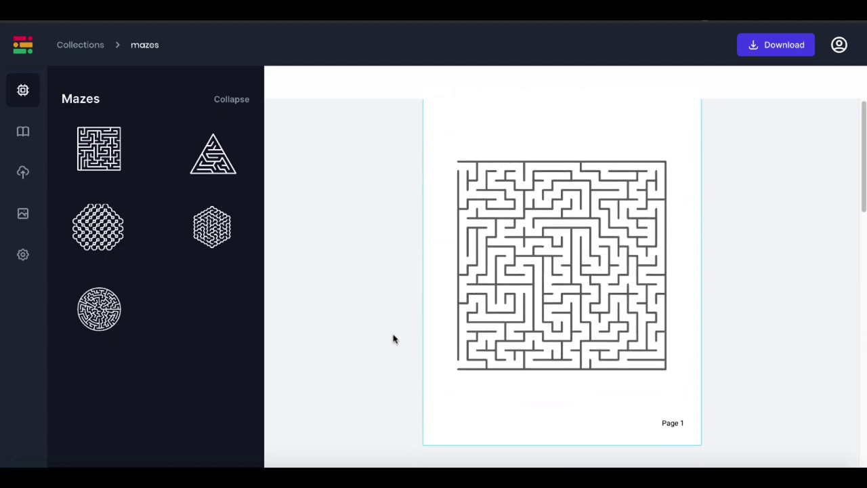
{"action": "left_click", "coordinate": [522, 287]}
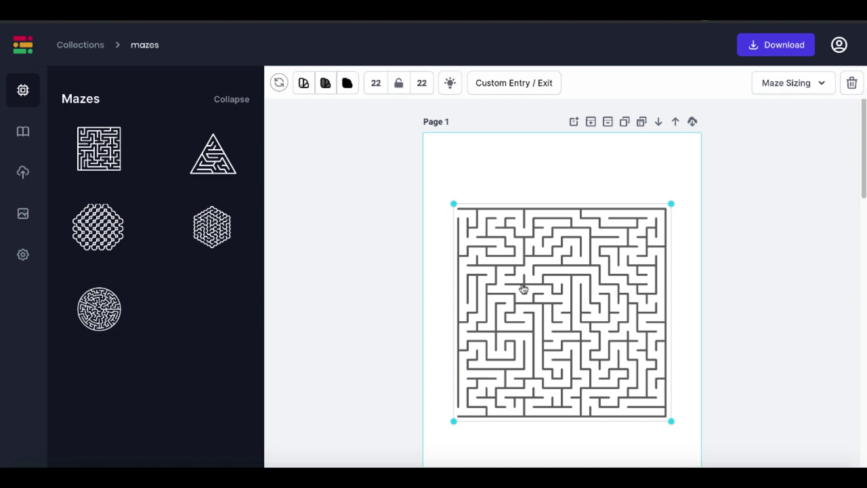
{"action": "left_click", "coordinate": [303, 84]}
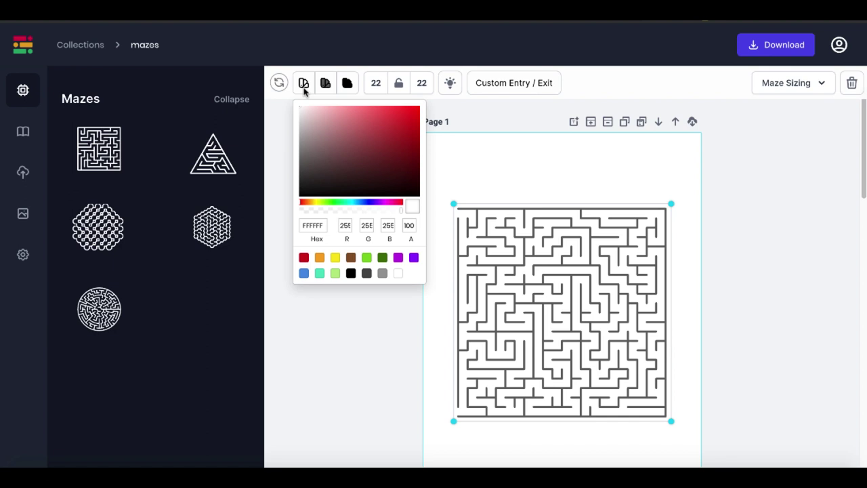
{"action": "left_click", "coordinate": [379, 119]}
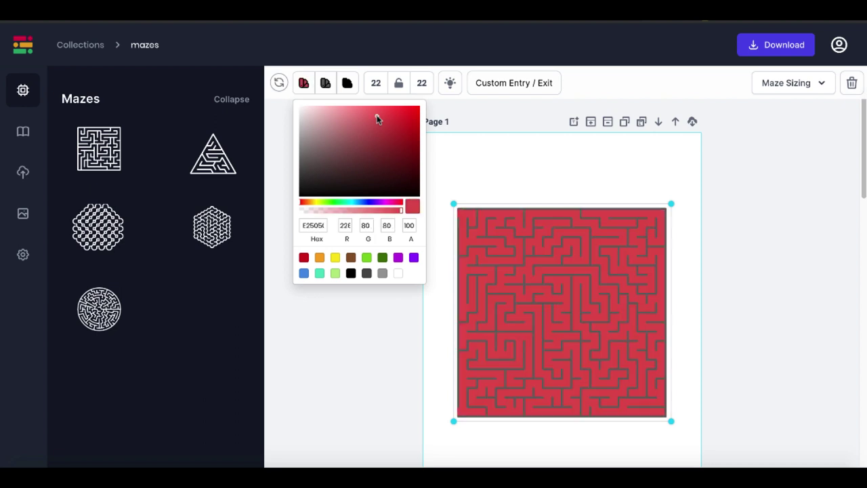
Regenerate the square maze on page 1 and set its wall colour to black, trying red in between.
{"action": "left_click", "coordinate": [280, 83]}
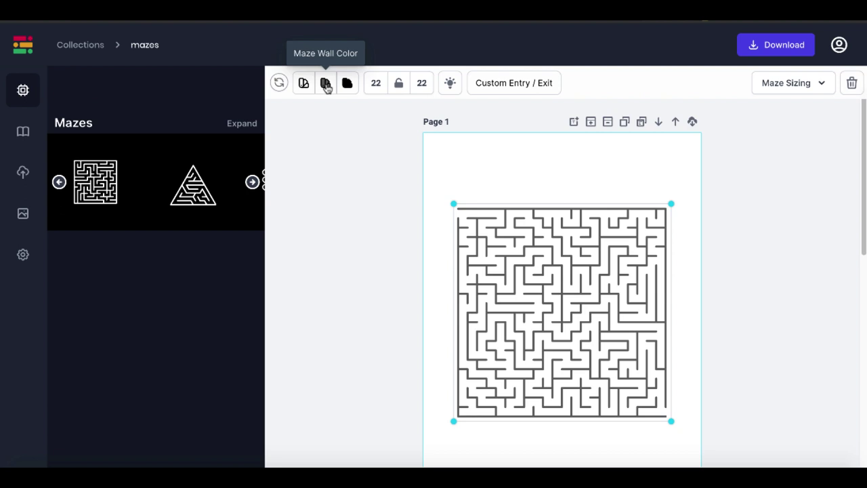
{"action": "left_click", "coordinate": [326, 84]}
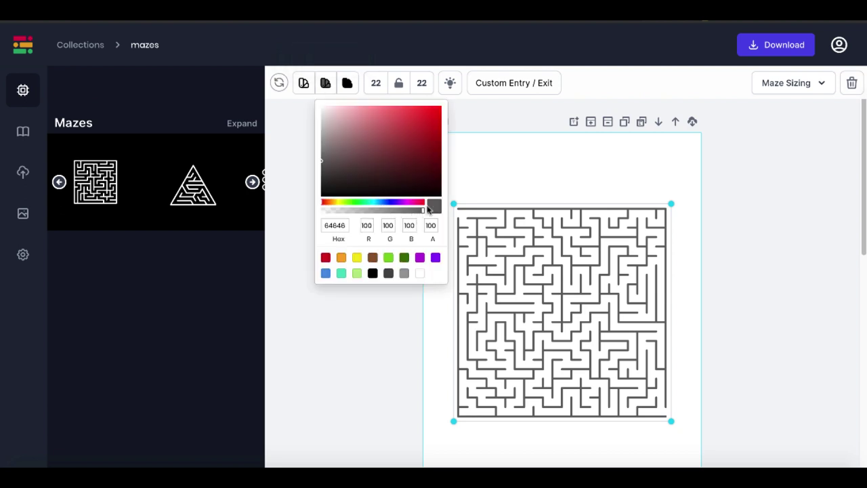
{"action": "left_click", "coordinate": [373, 274]}
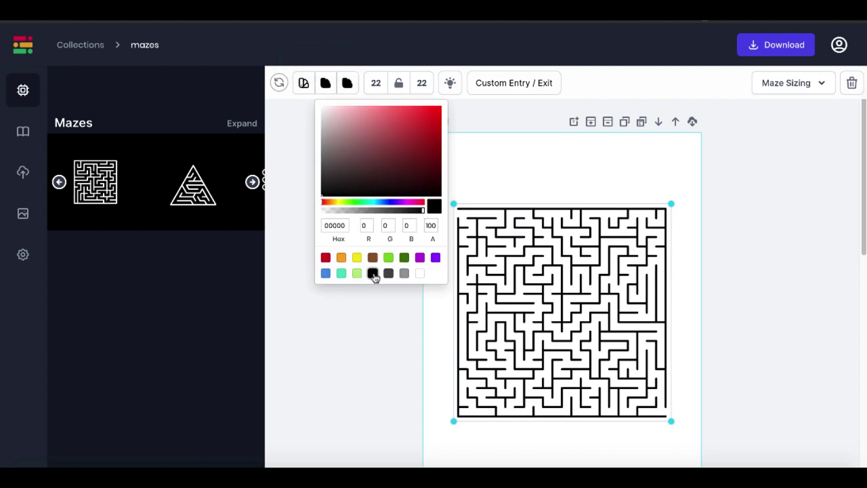
{"action": "left_click", "coordinate": [325, 257]}
{"action": "left_click", "coordinate": [372, 274]}
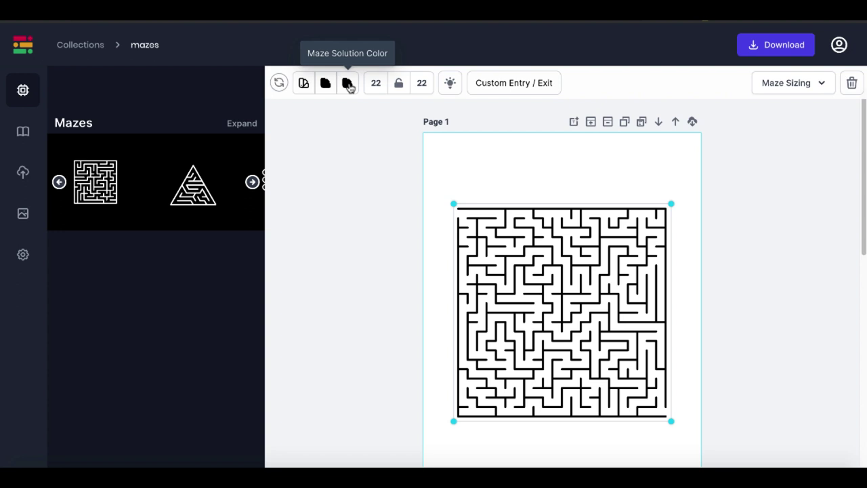
Set the square maze's solution colour to red (D0021B) while viewing the auto-generated solution page.
{"action": "scroll", "coordinate": [398, 236], "scroll_direction": "down", "scroll_amount": 5}
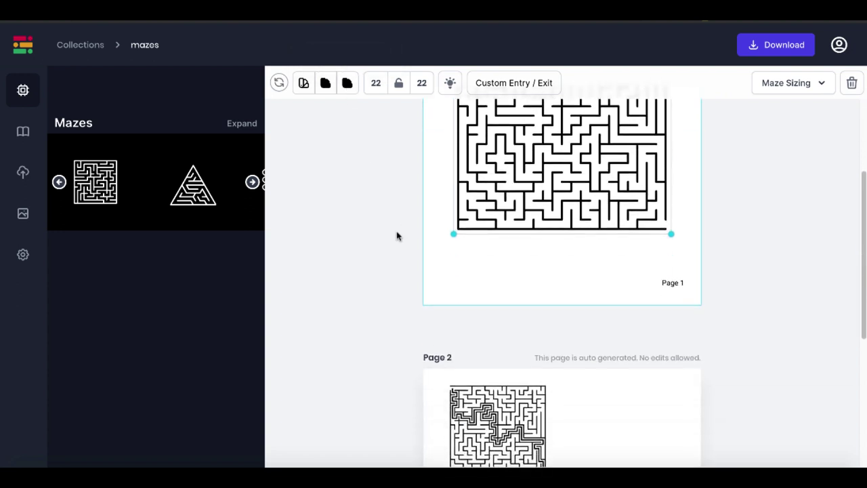
{"action": "scroll", "coordinate": [398, 236], "scroll_direction": "down", "scroll_amount": 1}
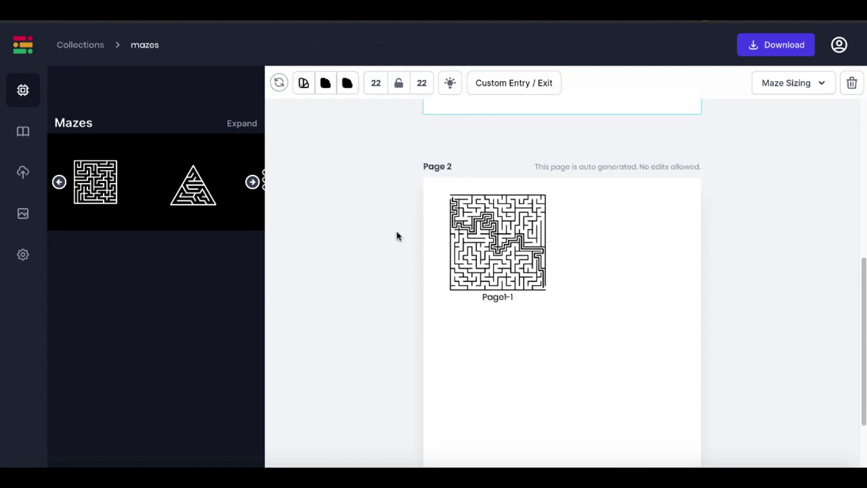
{"action": "left_click", "coordinate": [348, 83]}
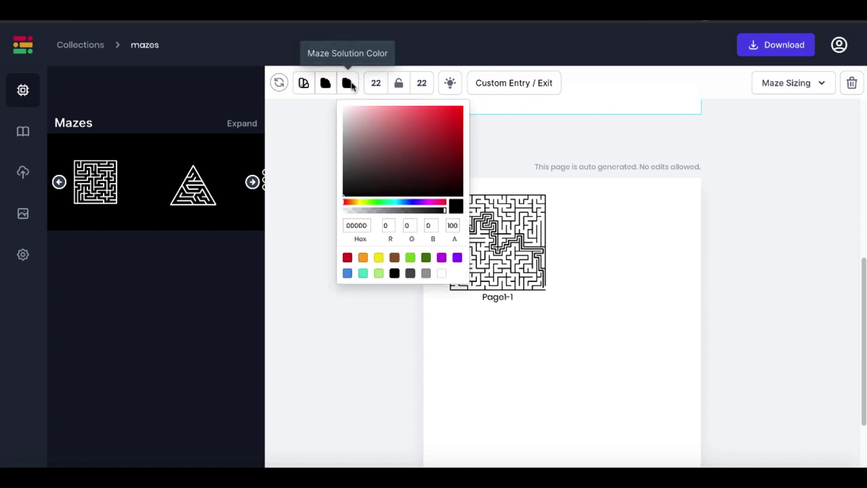
{"action": "left_click", "coordinate": [347, 258]}
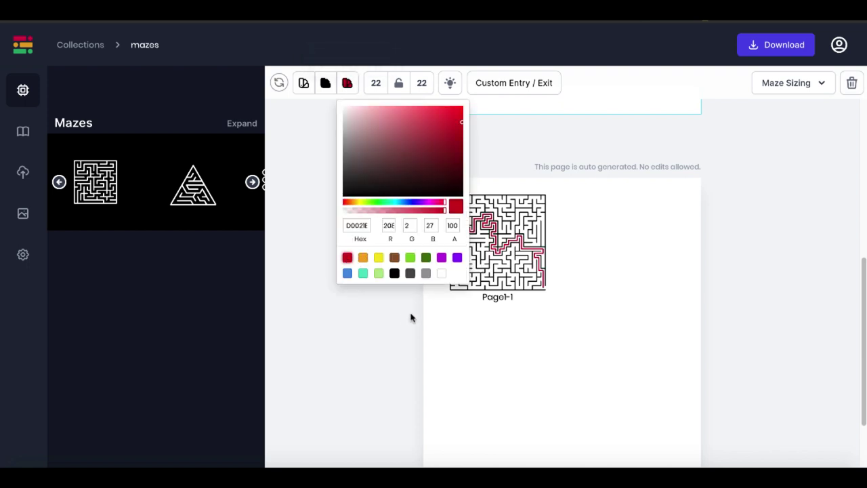
{"action": "left_click", "coordinate": [510, 368]}
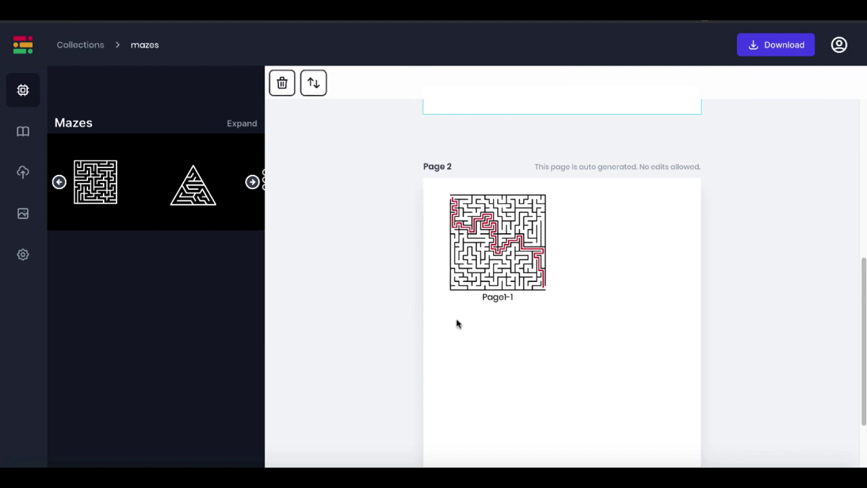
Try 10 rows on the square maze on page 1, then return it to 22 rows with rows and columns locked together.
{"action": "scroll", "coordinate": [457, 324], "scroll_direction": "up", "scroll_amount": 5}
{"action": "left_click", "coordinate": [513, 238]}
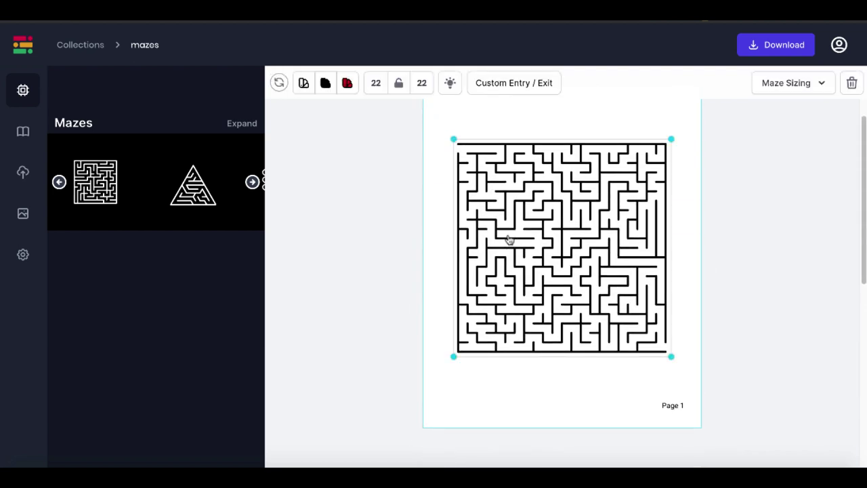
{"action": "double_click", "coordinate": [376, 84]}
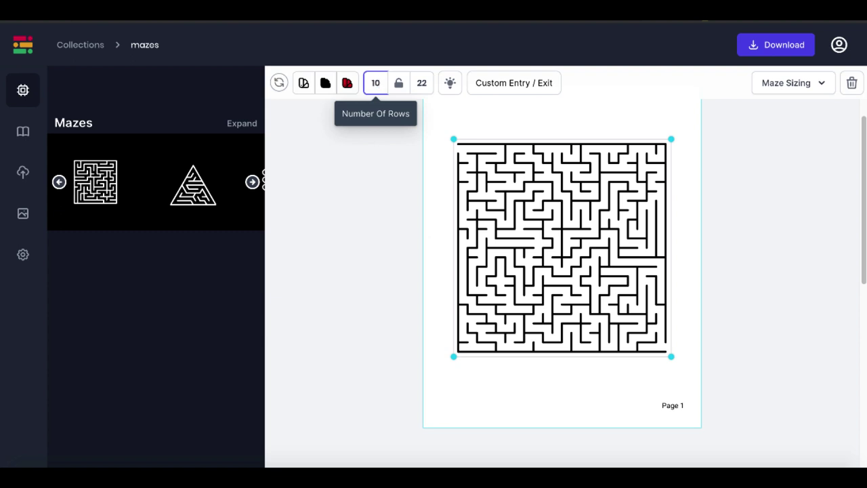
{"action": "type", "text": "10"}
{"action": "key", "text": "Tab"}
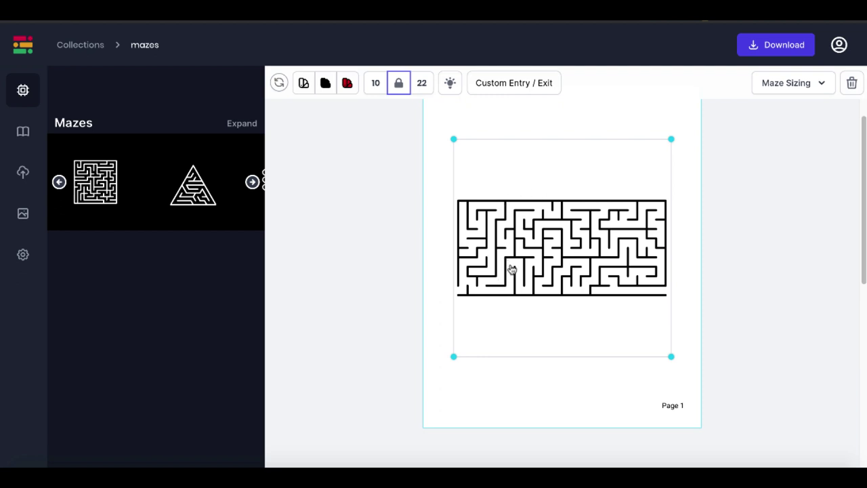
{"action": "left_click", "coordinate": [399, 92]}
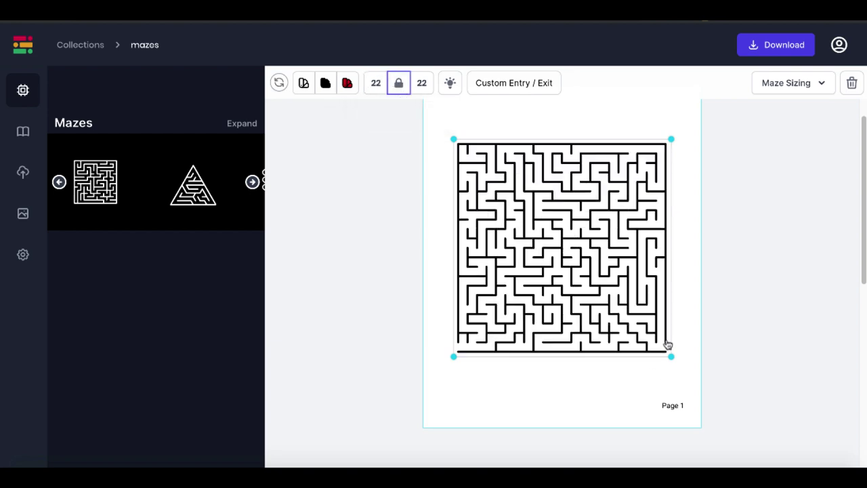
Make the square maze on page 1 slightly smaller, shift it down a little on the page and deselect it.
{"action": "mouse_move", "coordinate": [670, 354]}
{"action": "left_mouse_down"}
{"action": "mouse_move", "coordinate": [616, 309]}
{"action": "mouse_move", "coordinate": [571, 252]}
{"action": "mouse_move", "coordinate": [631, 335]}
{"action": "mouse_move", "coordinate": [659, 356]}
{"action": "left_mouse_up"}
{"action": "left_click_drag", "start_coordinate": [536, 246], "coordinate": [535, 258]}
{"action": "scroll", "coordinate": [431, 251], "scroll_direction": "up", "scroll_amount": 1}
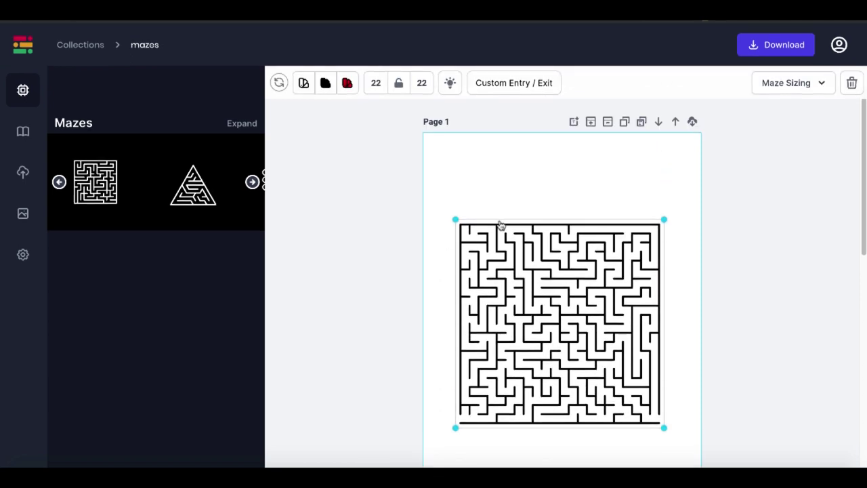
{"action": "left_click", "coordinate": [507, 172]}
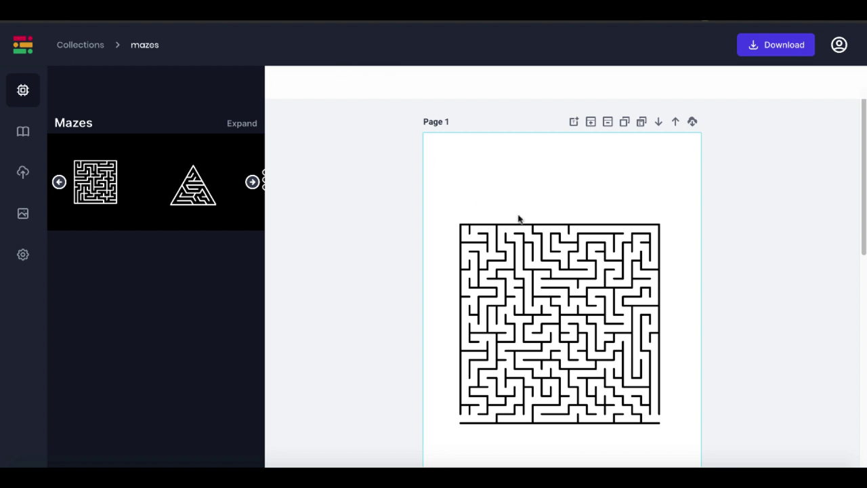
Show the solution on the page 1 square maze, compare it with the auto-generated solution page, and hide it again.
{"action": "left_click", "coordinate": [489, 261]}
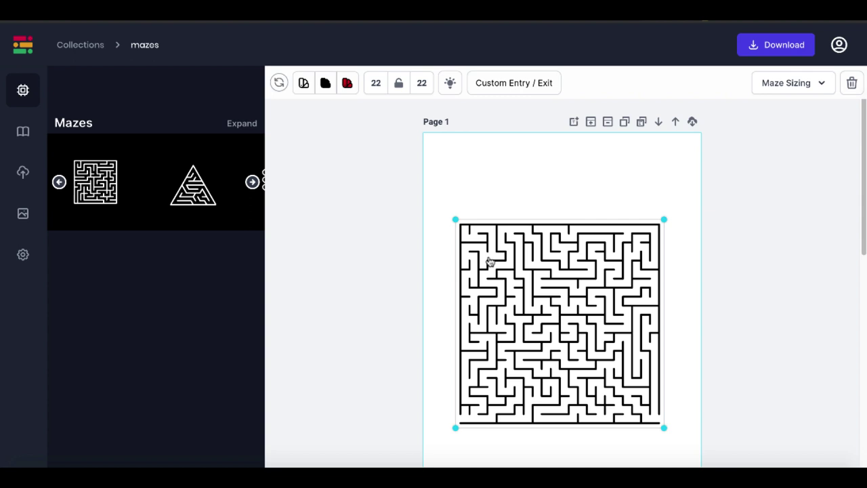
{"action": "left_click", "coordinate": [450, 84]}
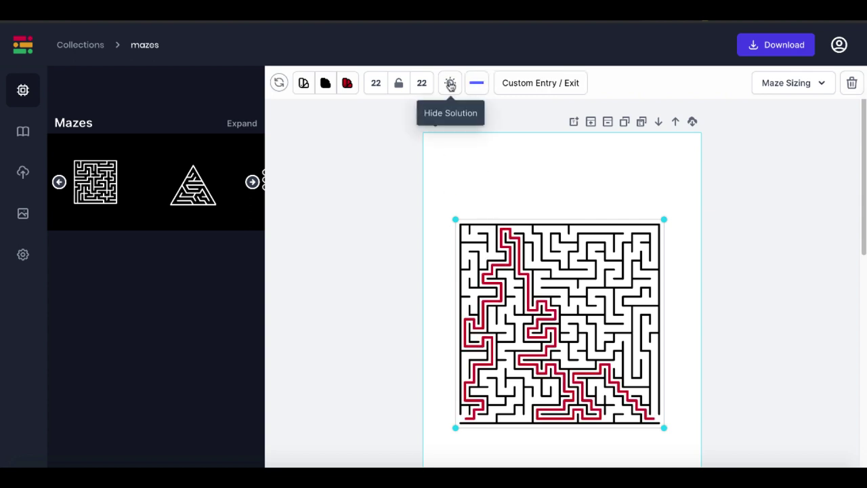
{"action": "scroll", "coordinate": [452, 290], "scroll_direction": "down", "scroll_amount": 5}
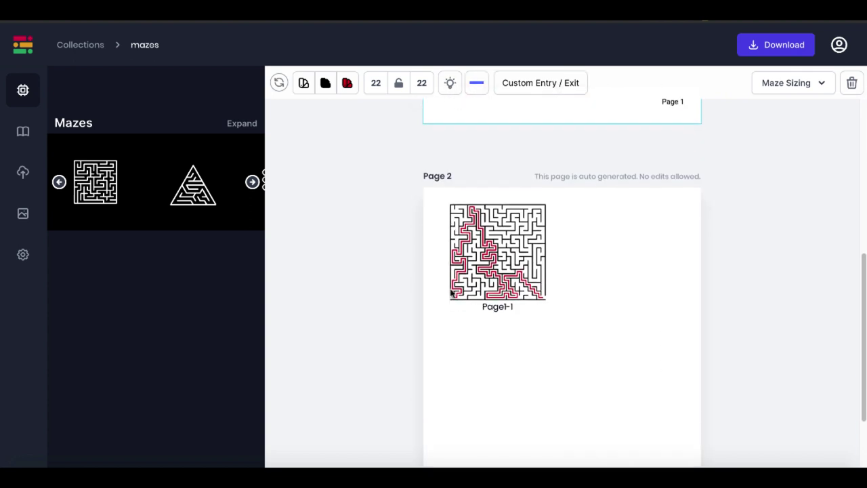
{"action": "scroll", "coordinate": [489, 269], "scroll_direction": "up", "scroll_amount": 5}
{"action": "left_click", "coordinate": [450, 84]}
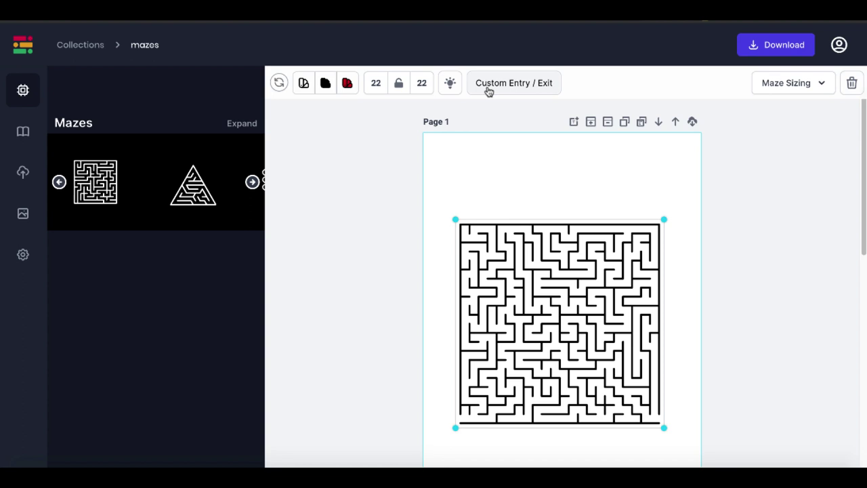
Give the square maze a custom start cell near the middle of its upper edge and an end cell near its lower-left corner, and check the pages.
{"action": "left_click", "coordinate": [489, 91]}
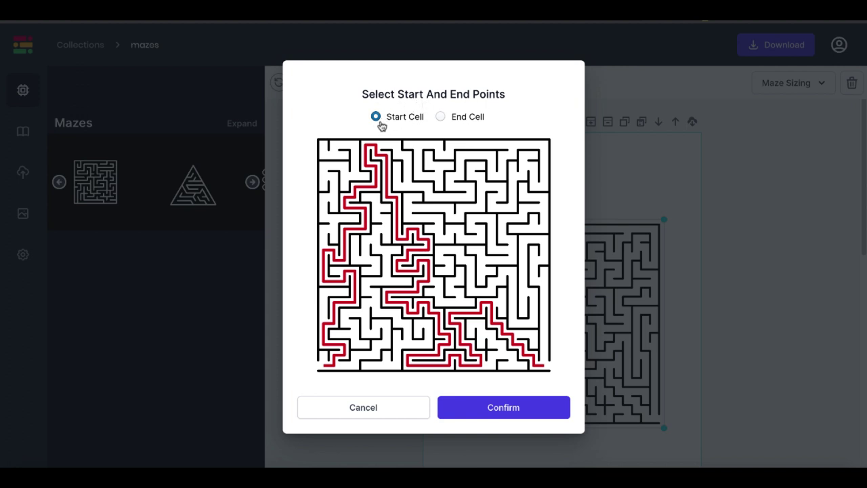
{"action": "left_click", "coordinate": [431, 143]}
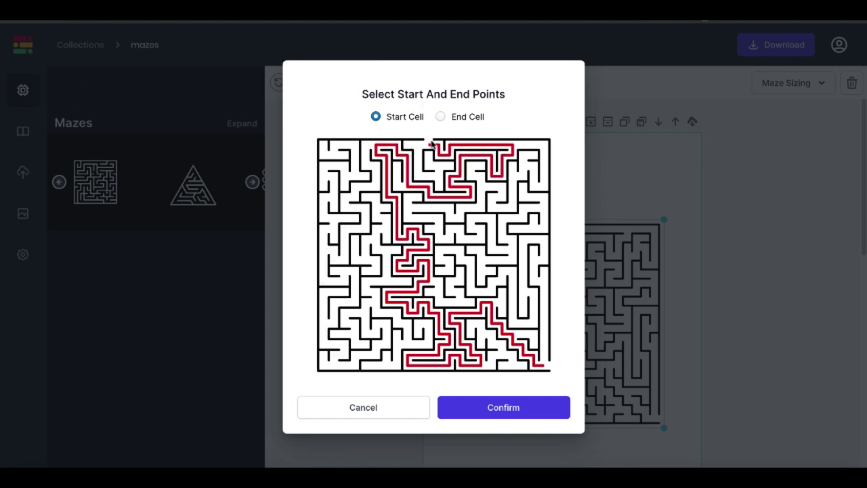
{"action": "left_click", "coordinate": [441, 117]}
{"action": "left_click", "coordinate": [340, 371]}
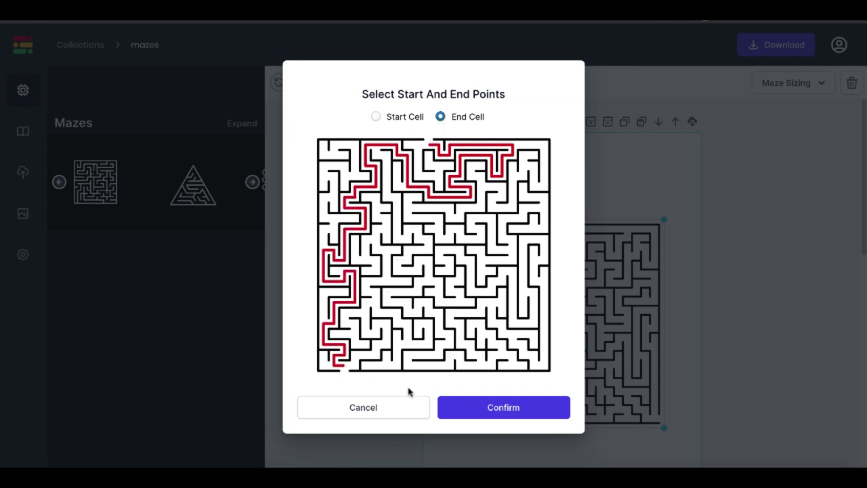
{"action": "left_click", "coordinate": [459, 408]}
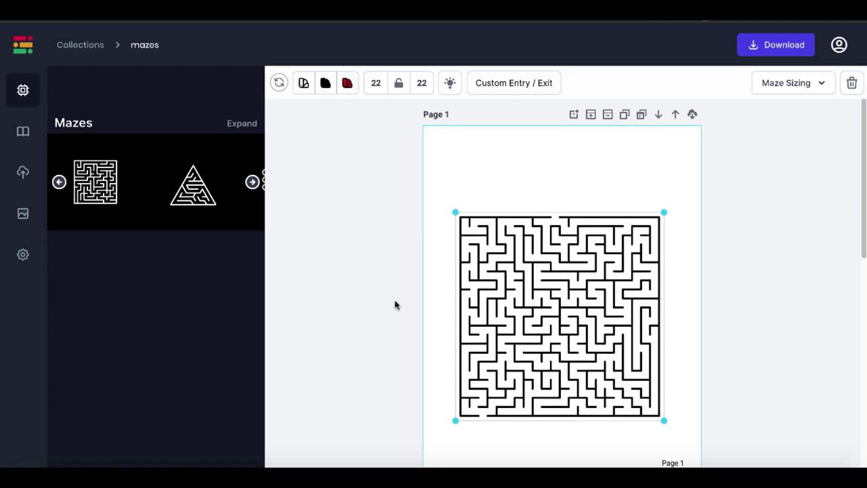
{"action": "scroll", "coordinate": [396, 305], "scroll_direction": "down", "scroll_amount": 5}
{"action": "scroll", "coordinate": [396, 305], "scroll_direction": "up", "scroll_amount": 6}
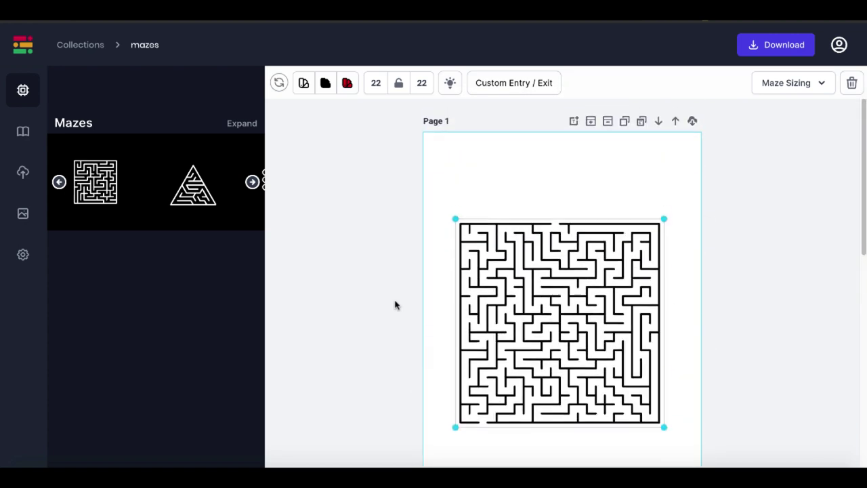
{"action": "scroll", "coordinate": [396, 305], "scroll_direction": "down", "scroll_amount": 7}
{"action": "scroll", "coordinate": [403, 295], "scroll_direction": "up", "scroll_amount": 6}
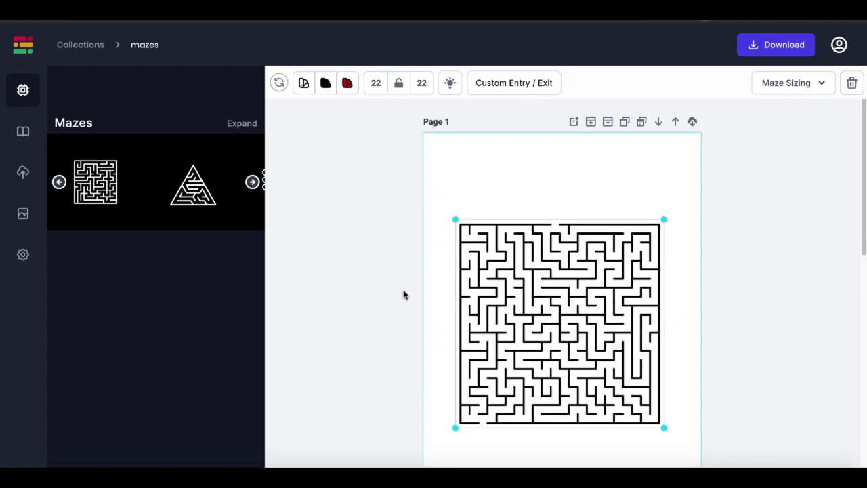
Lower the square maze's complexity to 15 rows and columns, thicken its walls slightly, and adjust the solution line thickness against the solution page.
{"action": "left_click", "coordinate": [821, 84]}
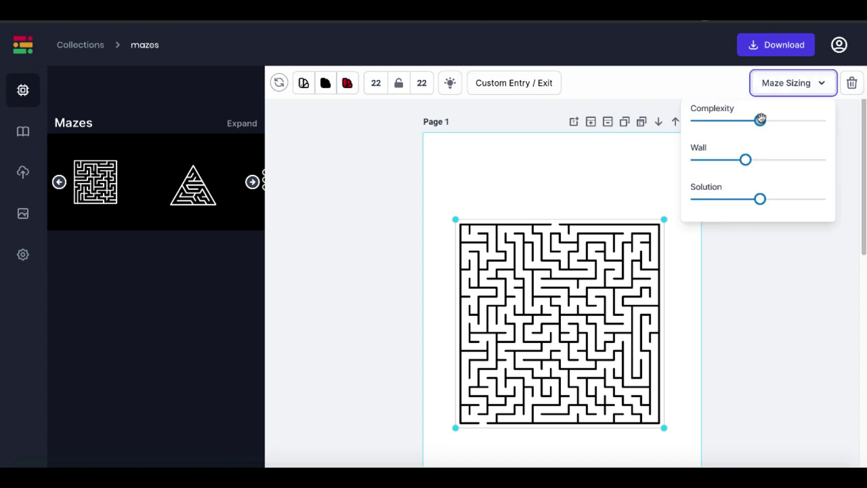
{"action": "mouse_move", "coordinate": [759, 120]}
{"action": "left_mouse_down"}
{"action": "mouse_move", "coordinate": [694, 122]}
{"action": "mouse_move", "coordinate": [828, 116]}
{"action": "mouse_move", "coordinate": [742, 121]}
{"action": "left_mouse_up"}
{"action": "mouse_move", "coordinate": [746, 161]}
{"action": "left_mouse_down"}
{"action": "mouse_move", "coordinate": [705, 161]}
{"action": "mouse_move", "coordinate": [788, 161]}
{"action": "mouse_move", "coordinate": [755, 160]}
{"action": "left_mouse_up"}
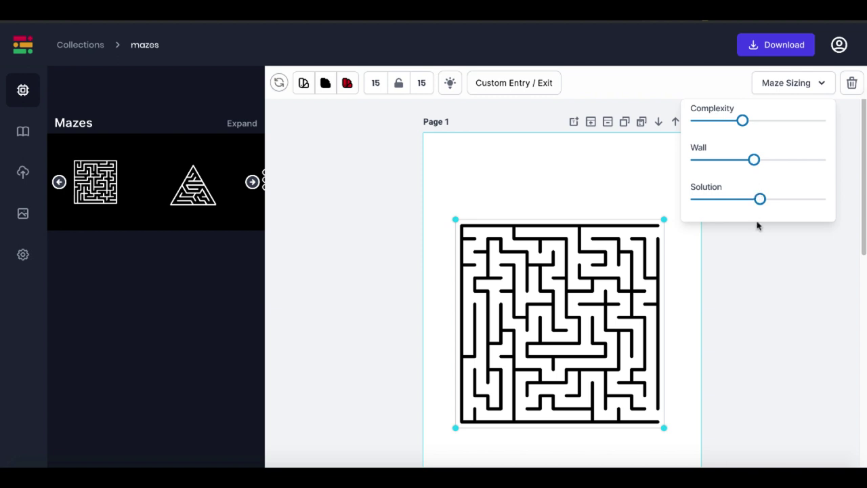
{"action": "left_click_drag", "start_coordinate": [761, 198], "coordinate": [786, 198]}
{"action": "scroll", "coordinate": [727, 305], "scroll_direction": "down", "scroll_amount": 4}
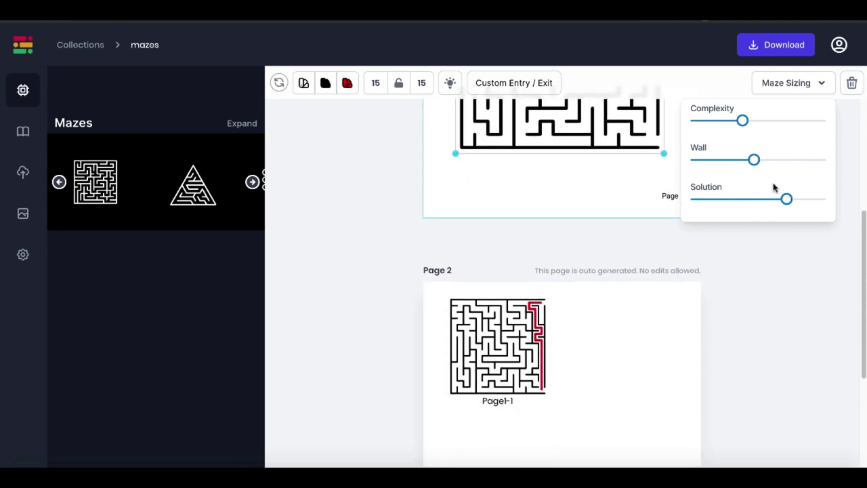
{"action": "left_click_drag", "start_coordinate": [787, 198], "coordinate": [753, 198]}
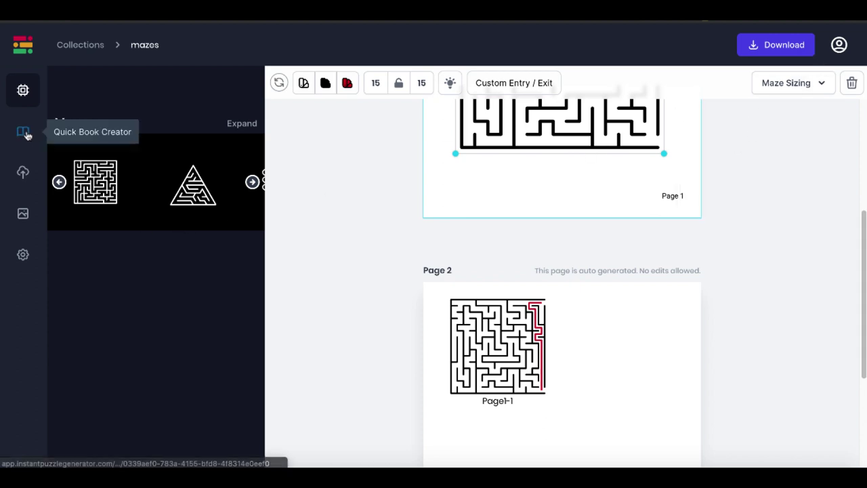
Open the collection's global settings and review the available page trim sizes, keeping 8.5" x 11".
{"action": "left_click", "coordinate": [22, 256]}
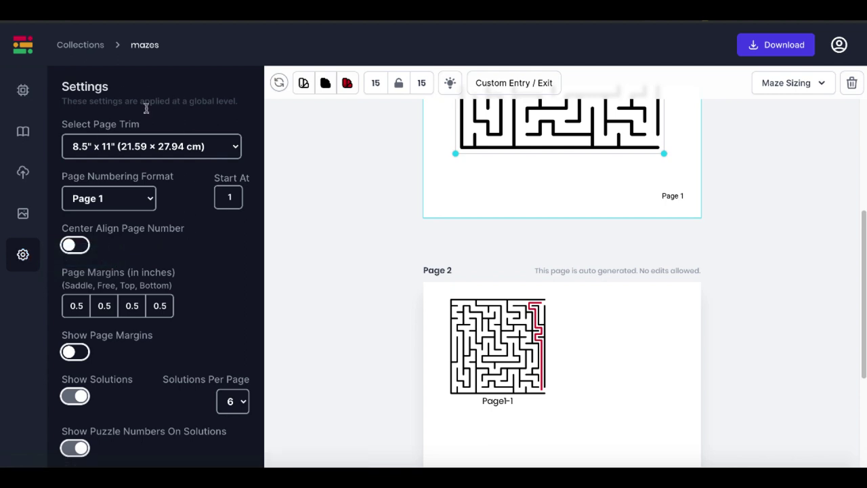
{"action": "left_click", "coordinate": [231, 148]}
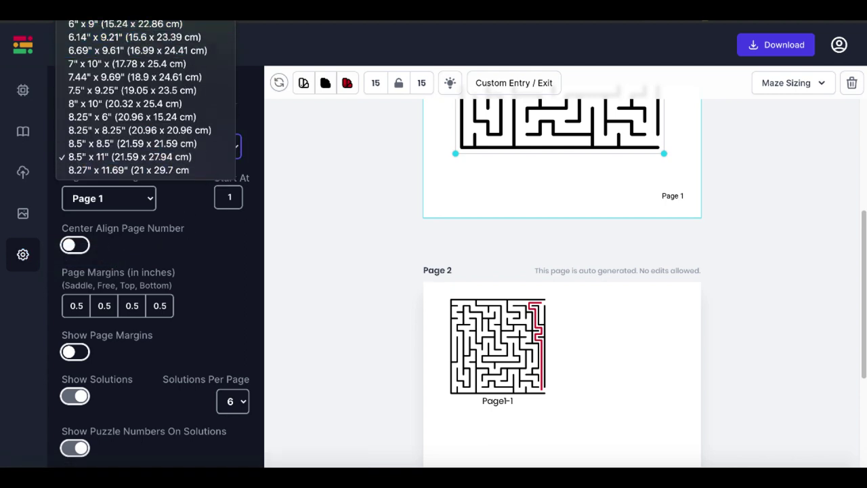
{"action": "left_click", "coordinate": [174, 218]}
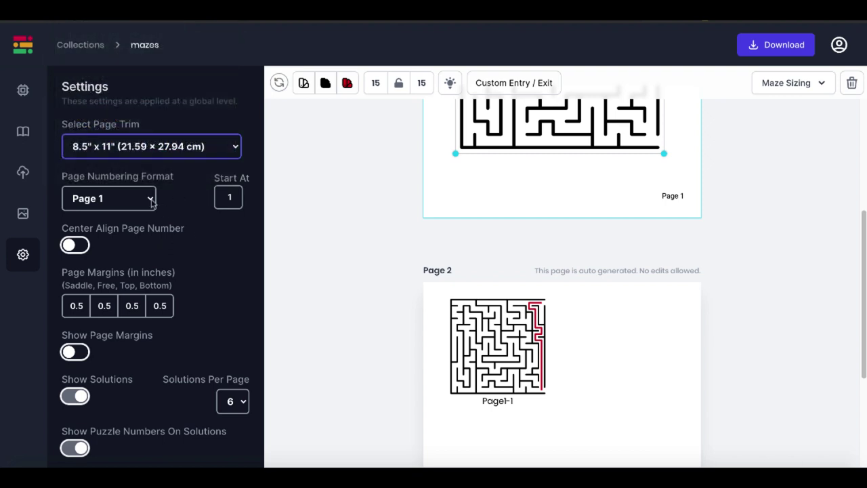
Try the page numbering formats "1", "Page 1 of 100", "1 of 100" and No Numbering, then return to "Page 1".
{"action": "left_click", "coordinate": [151, 200]}
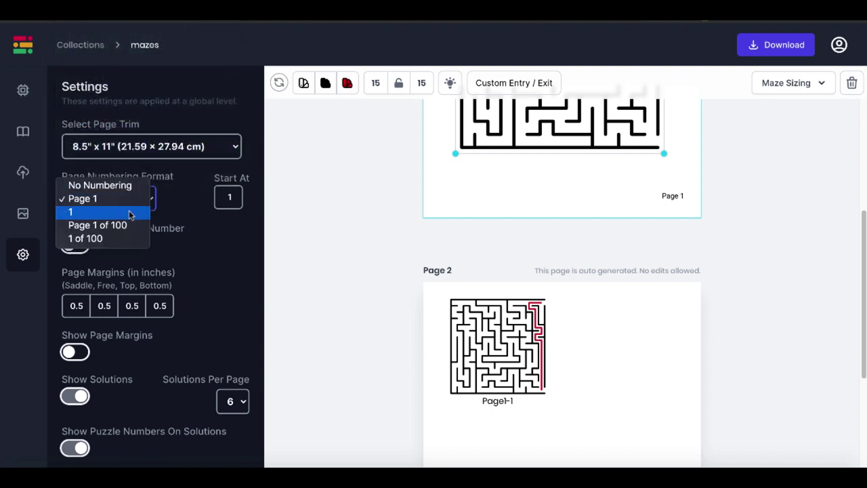
{"action": "left_click", "coordinate": [131, 213]}
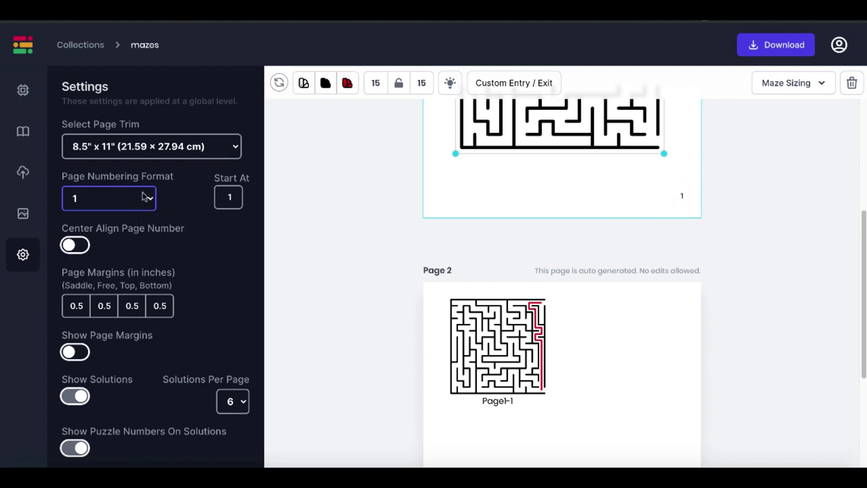
{"action": "left_click", "coordinate": [144, 196]}
{"action": "left_click", "coordinate": [125, 214]}
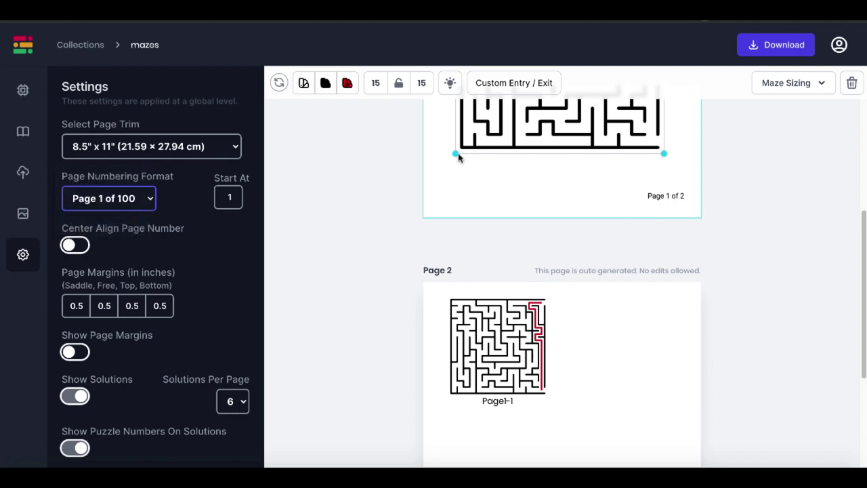
{"action": "left_click", "coordinate": [154, 203]}
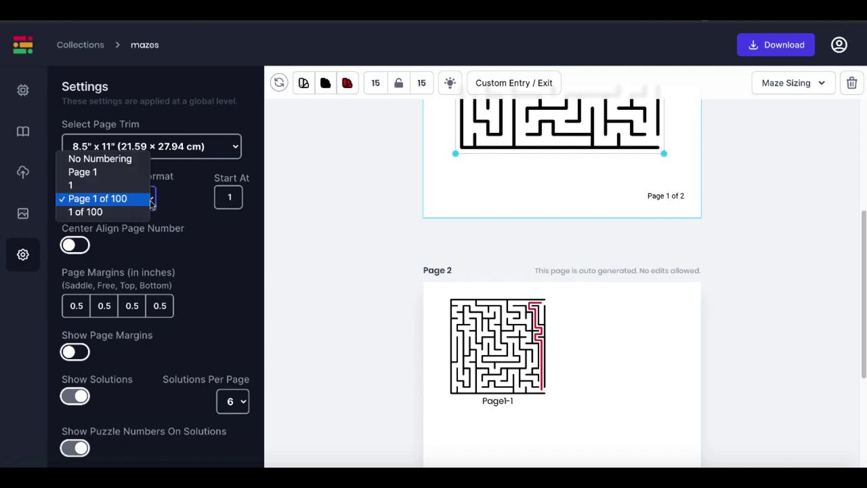
{"action": "left_click", "coordinate": [133, 212]}
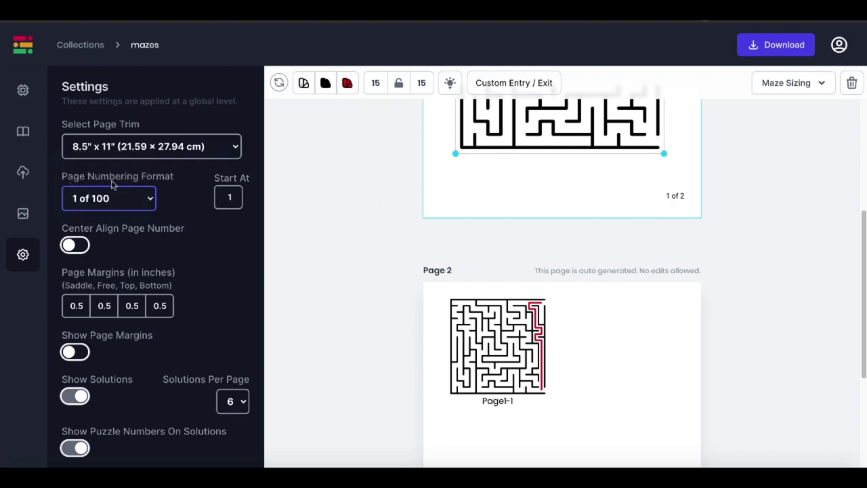
{"action": "left_click", "coordinate": [148, 198]}
{"action": "left_click", "coordinate": [123, 146]}
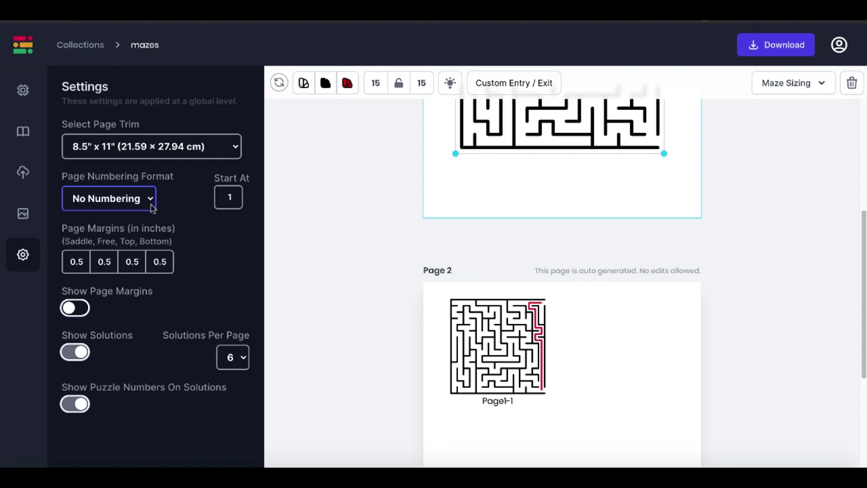
{"action": "key", "text": "Down"}
Center-align the page numbers and show the page margins, shifting the square maze slightly up within the margins on page 1.
{"action": "left_click", "coordinate": [70, 246]}
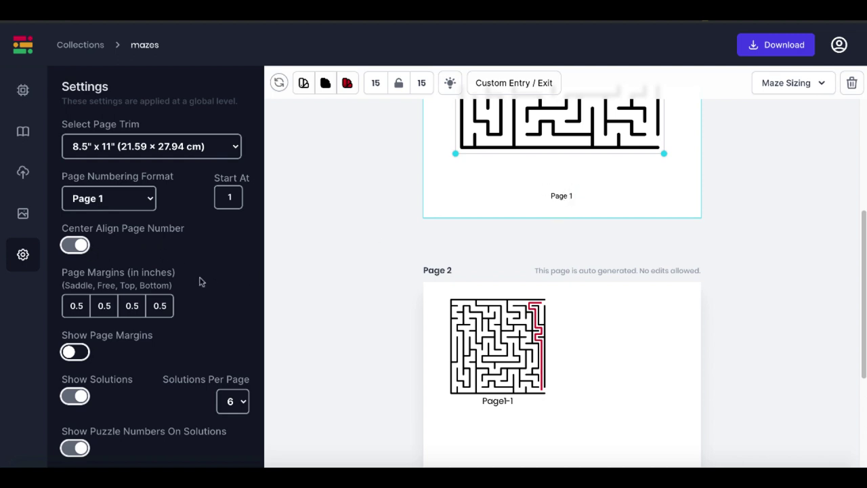
{"action": "left_click", "coordinate": [74, 353]}
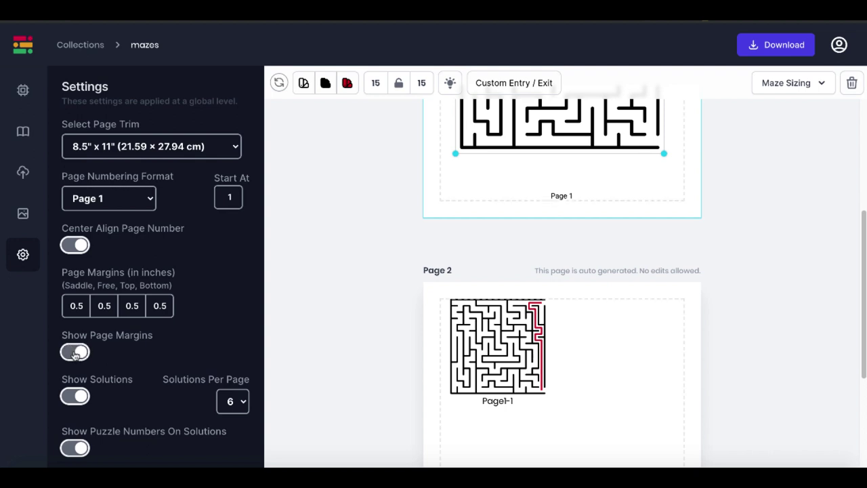
{"action": "scroll", "coordinate": [382, 260], "scroll_direction": "up", "scroll_amount": 4}
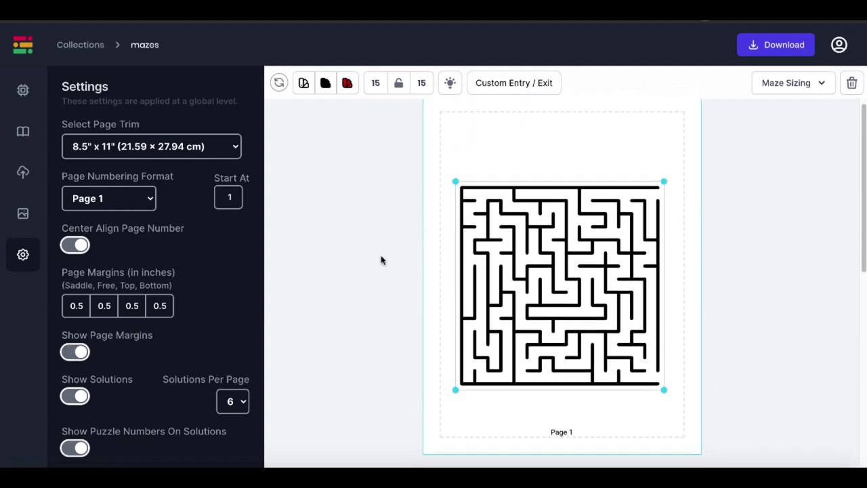
{"action": "mouse_move", "coordinate": [554, 249]}
{"action": "left_mouse_down"}
{"action": "mouse_move", "coordinate": [535, 175]}
{"action": "mouse_move", "coordinate": [546, 175]}
{"action": "mouse_move", "coordinate": [537, 177]}
{"action": "mouse_move", "coordinate": [535, 224]}
{"action": "mouse_move", "coordinate": [546, 262]}
{"action": "mouse_move", "coordinate": [576, 282]}
{"action": "mouse_move", "coordinate": [578, 299]}
{"action": "mouse_move", "coordinate": [554, 195]}
{"action": "mouse_move", "coordinate": [554, 234]}
{"action": "left_mouse_up"}
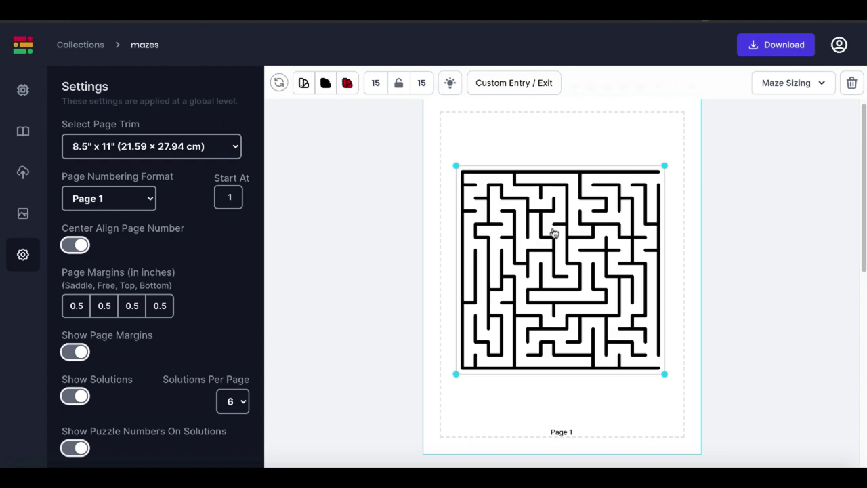
Try hiding the solutions and the puzzle numbers on solutions, turning each setting back on while checking the pages.
{"action": "scroll", "coordinate": [383, 322], "scroll_direction": "down", "scroll_amount": 3}
{"action": "scroll", "coordinate": [383, 322], "scroll_direction": "down", "scroll_amount": 2}
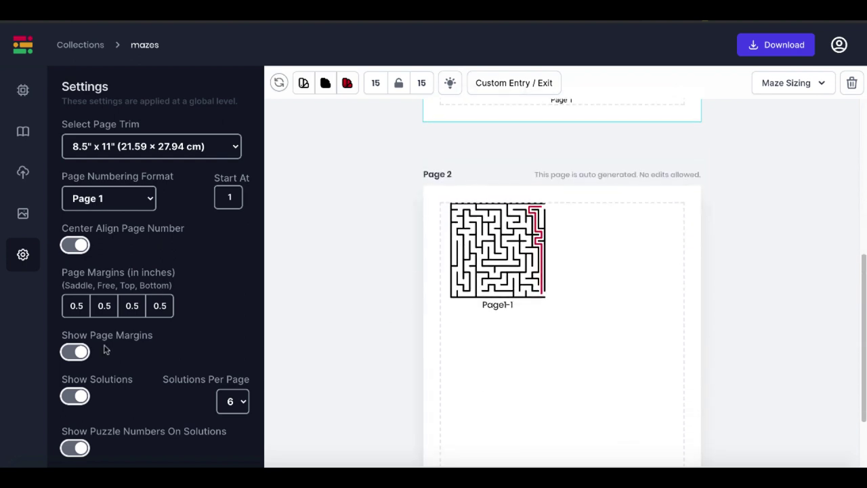
{"action": "left_click", "coordinate": [76, 396]}
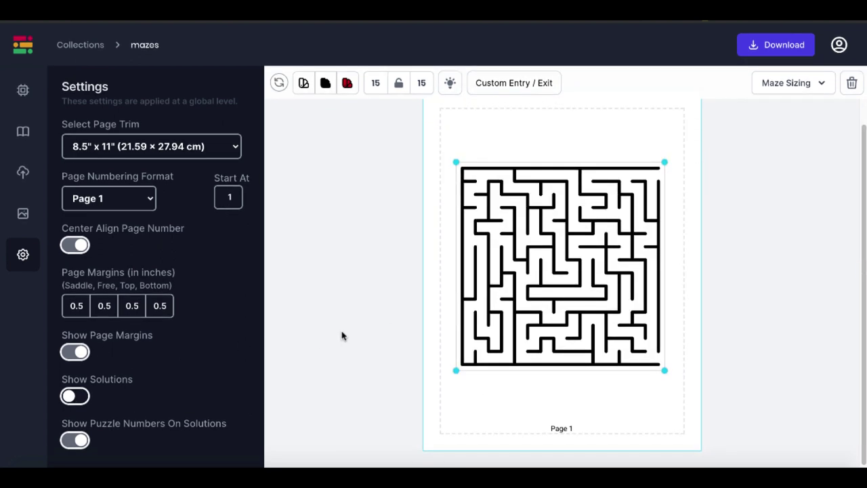
{"action": "left_click", "coordinate": [71, 397]}
{"action": "scroll", "coordinate": [318, 378], "scroll_direction": "down", "scroll_amount": 4}
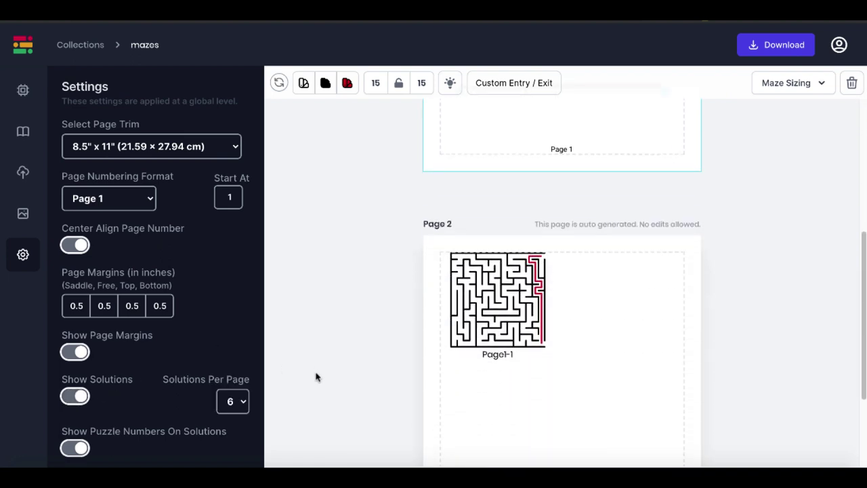
{"action": "left_click", "coordinate": [82, 450]}
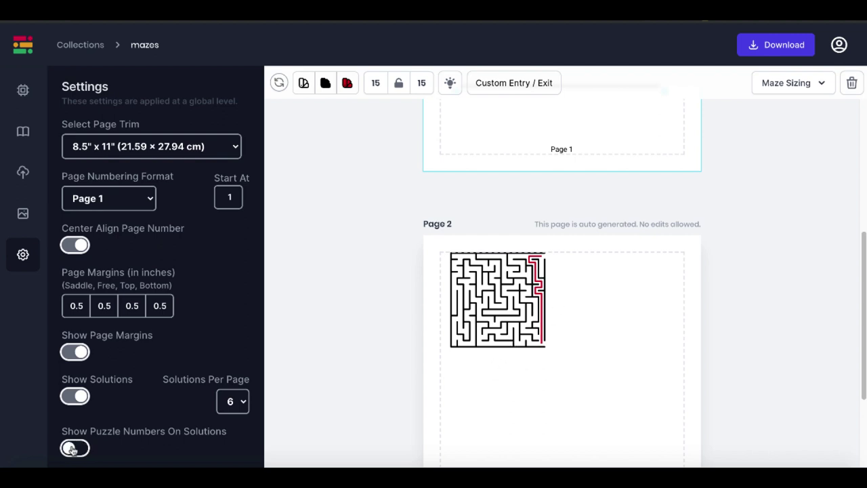
{"action": "left_click", "coordinate": [71, 450]}
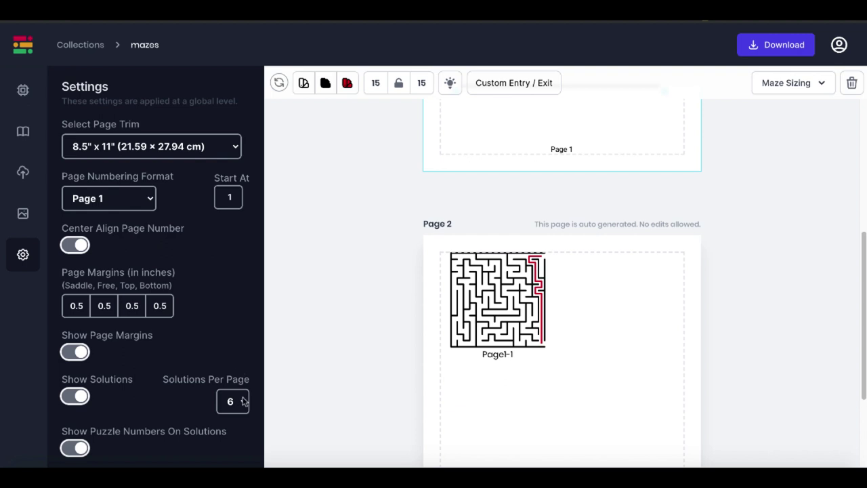
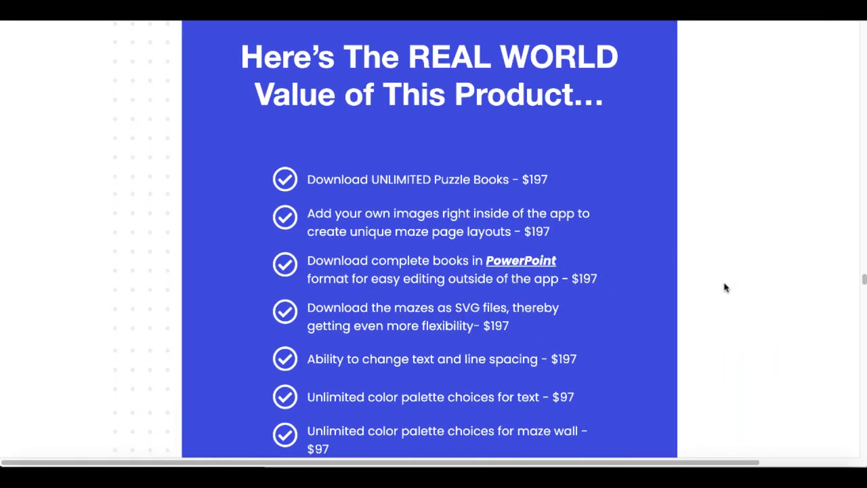
Switch to the product's sales page and read through its list of features and their values.
{"action": "scroll", "coordinate": [724, 288], "scroll_direction": "down", "scroll_amount": 2}
{"action": "scroll", "coordinate": [725, 288], "scroll_direction": "down", "scroll_amount": 3}
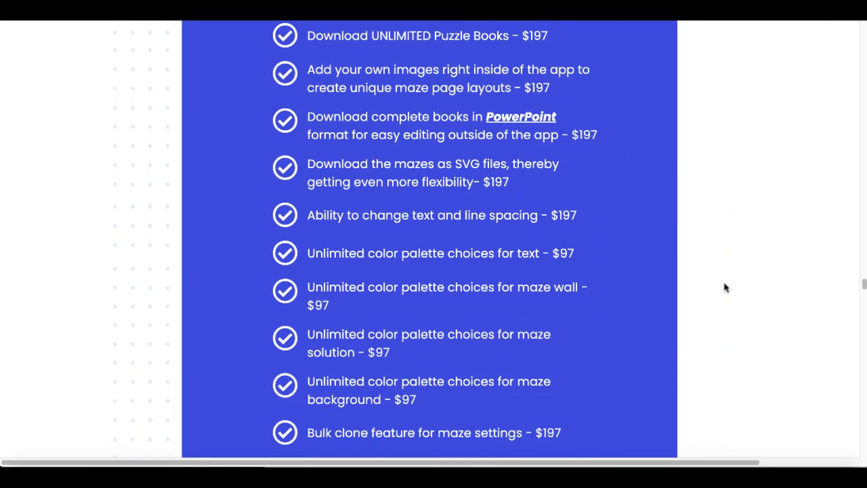
{"action": "scroll", "coordinate": [725, 288], "scroll_direction": "down", "scroll_amount": 4}
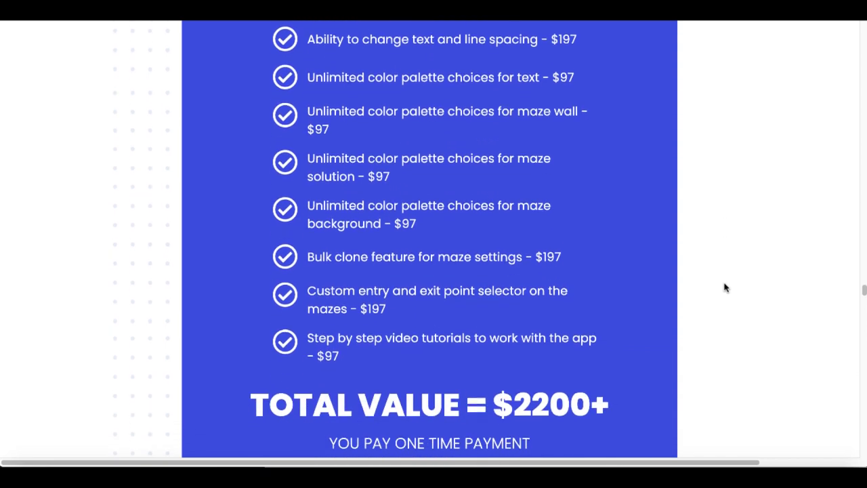
Read through the maze backgrounds sales page down to the comparison of the plain maze with the giraffe-themed maze.
{"action": "scroll", "coordinate": [725, 287], "scroll_direction": "down", "scroll_amount": 1}
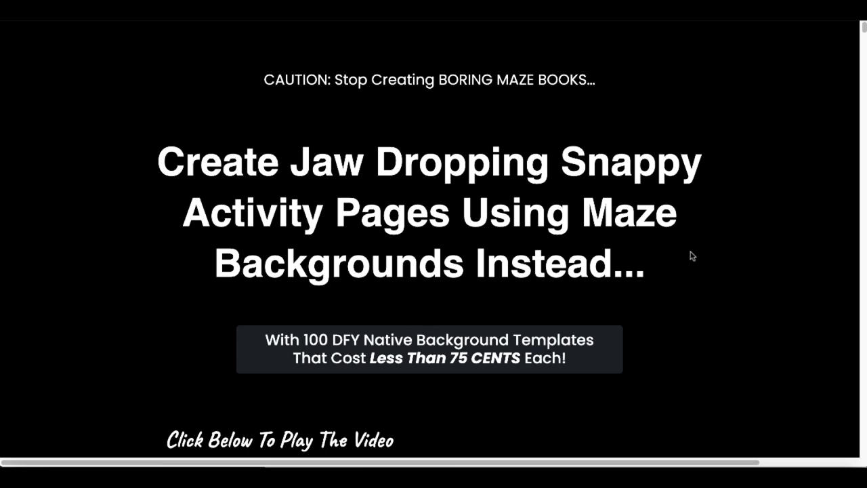
{"action": "scroll", "coordinate": [691, 252], "scroll_direction": "down", "scroll_amount": 5}
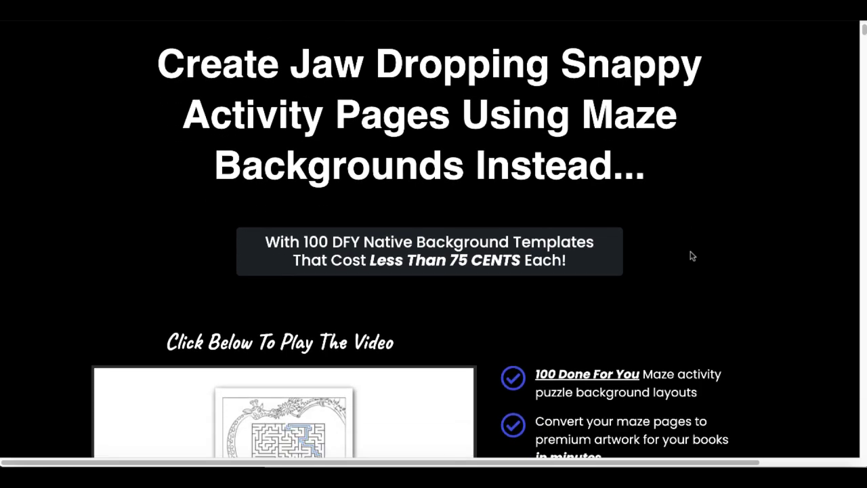
{"action": "scroll", "coordinate": [691, 252], "scroll_direction": "down", "scroll_amount": 10}
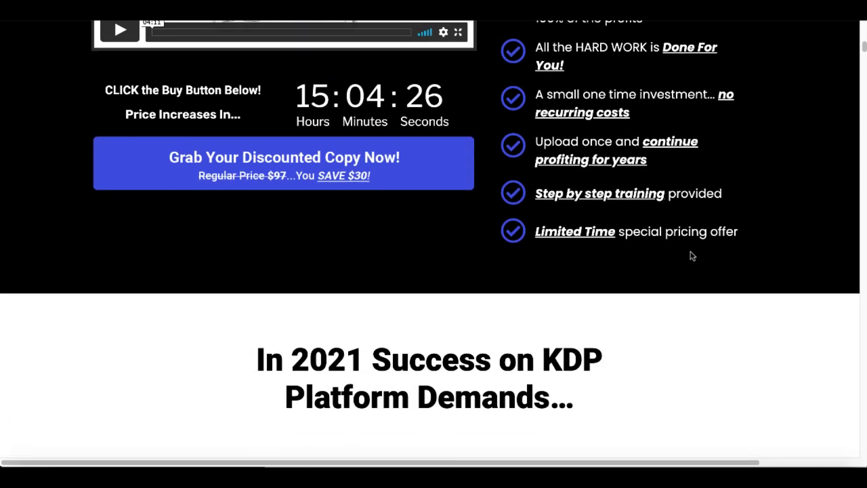
{"action": "scroll", "coordinate": [691, 256], "scroll_direction": "down", "scroll_amount": 15}
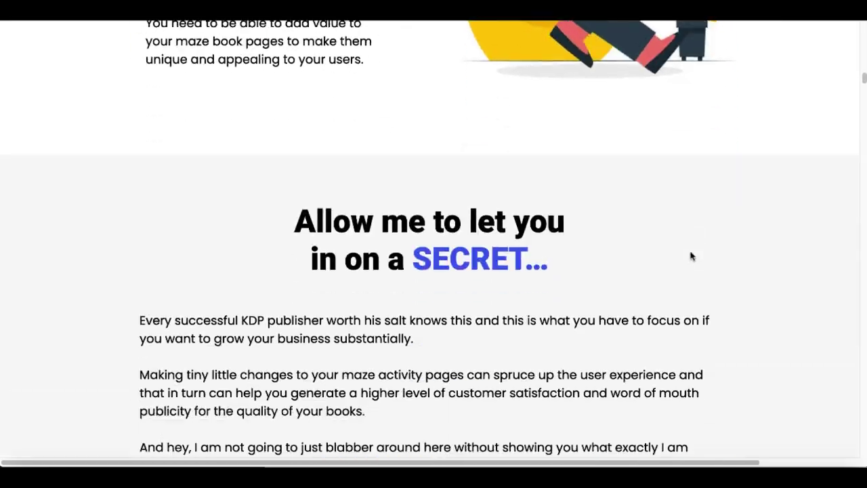
{"action": "scroll", "coordinate": [692, 256], "scroll_direction": "down", "scroll_amount": 4}
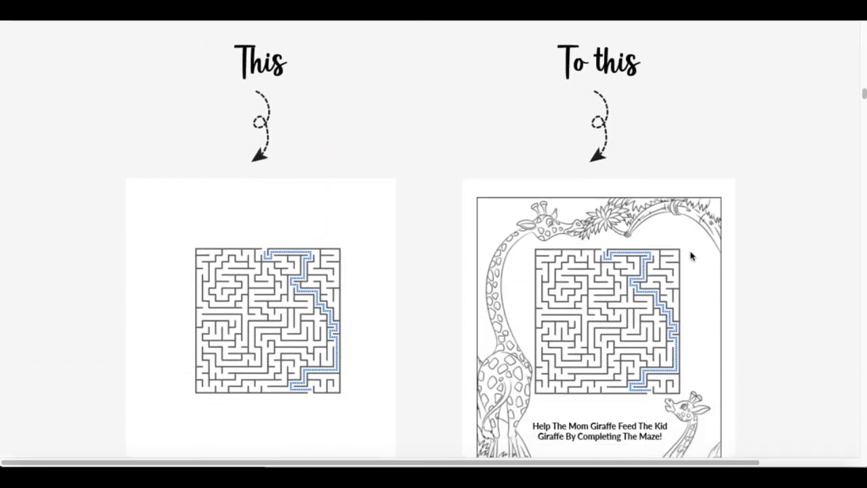
{"action": "scroll", "coordinate": [691, 256], "scroll_direction": "down", "scroll_amount": 1}
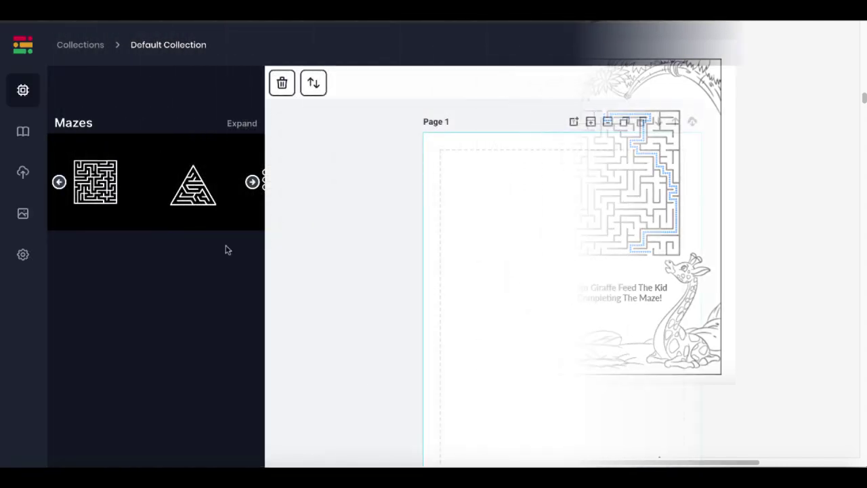
Switch to the Default Collection in the maze generator and apply the raccoon background from the Animals category to page 1.
{"action": "left_click", "coordinate": [24, 216]}
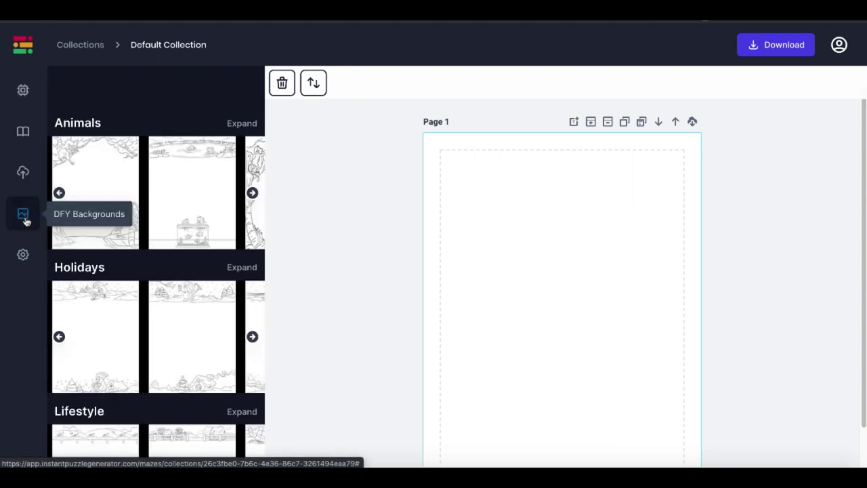
{"action": "left_click", "coordinate": [108, 196]}
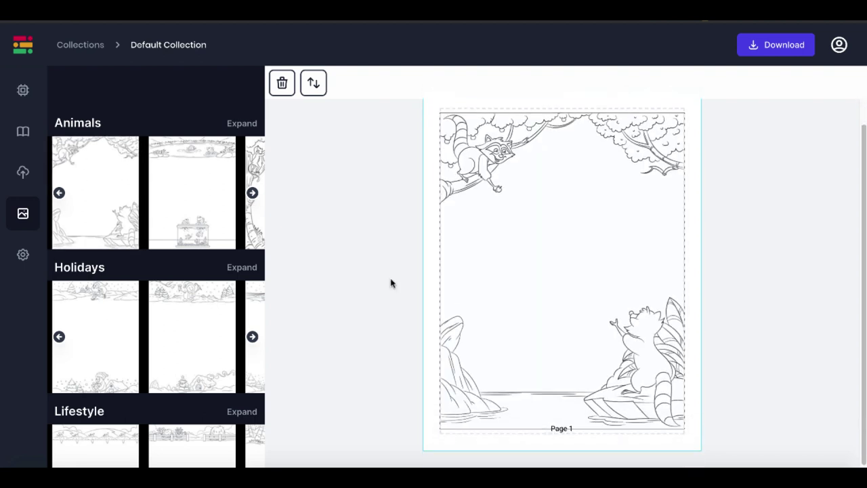
{"action": "scroll", "coordinate": [391, 283], "scroll_direction": "up", "scroll_amount": 1}
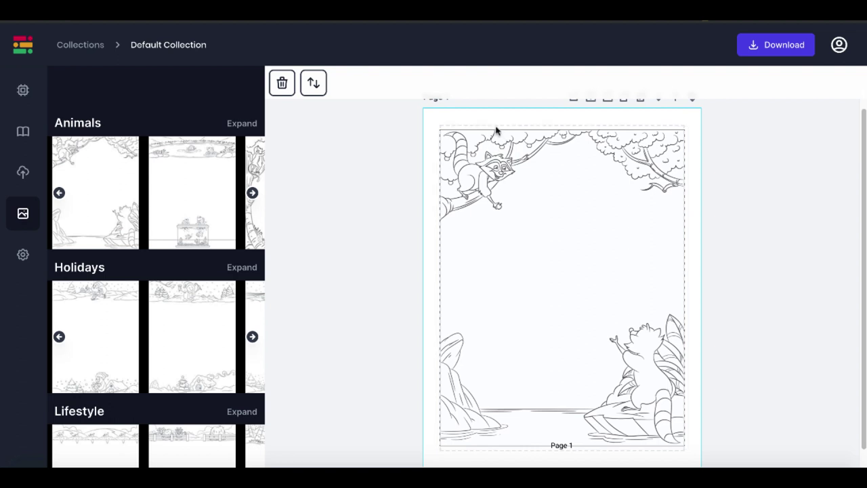
Add a triangle maze to page 1, shrink it and place it between the raccoons of the background.
{"action": "left_click", "coordinate": [22, 91]}
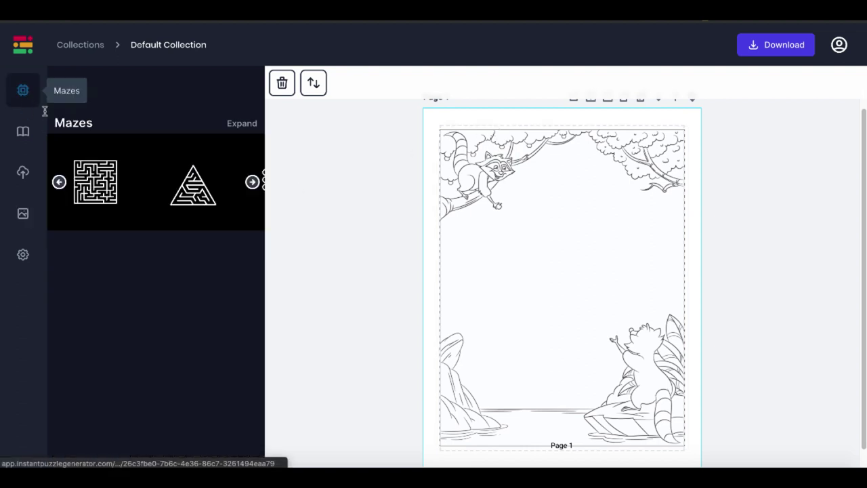
{"action": "left_click", "coordinate": [194, 194]}
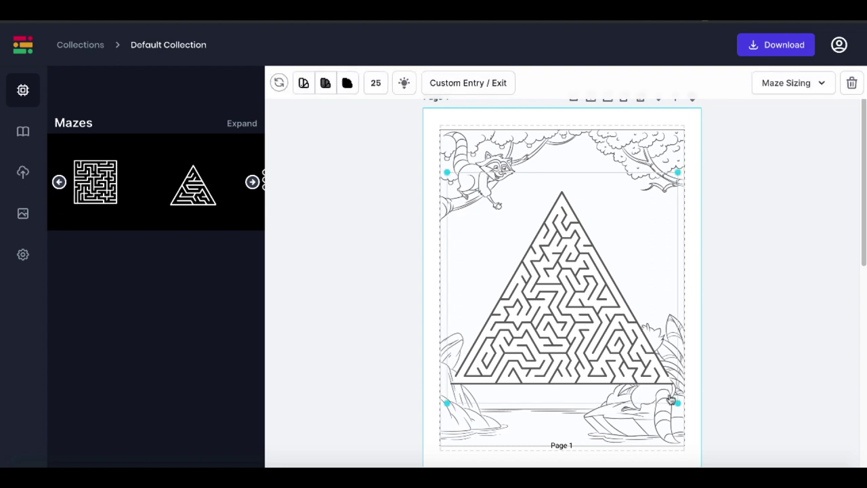
{"action": "left_click_drag", "start_coordinate": [678, 401], "coordinate": [615, 318]}
{"action": "left_click_drag", "start_coordinate": [540, 204], "coordinate": [562, 214]}
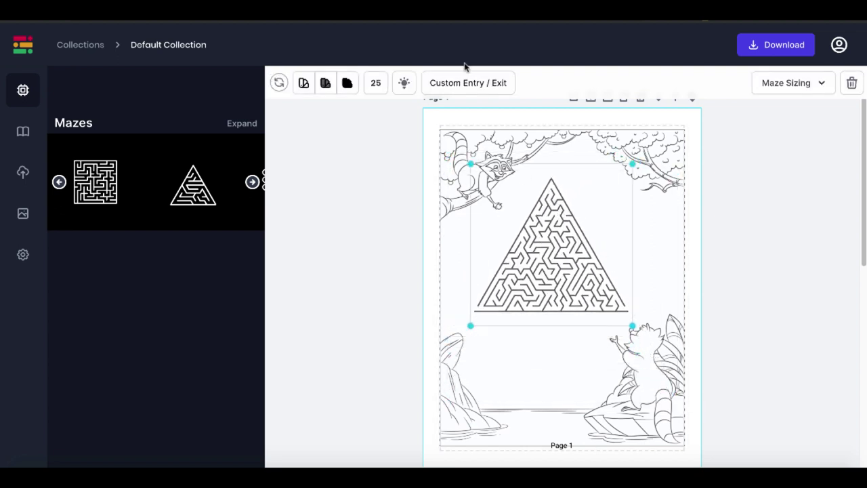
Try a custom start cell on the triangle maze's upper left side, then confirm one on its base near the right corner.
{"action": "left_click", "coordinate": [453, 84]}
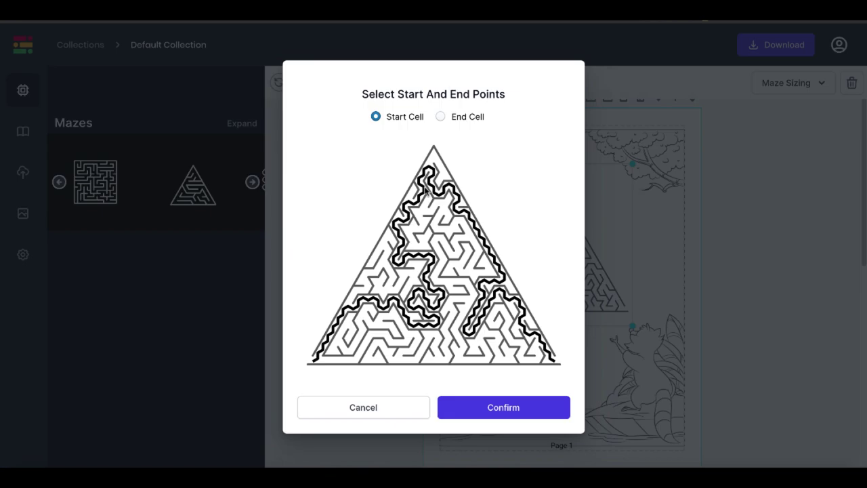
{"action": "left_click", "coordinate": [420, 176]}
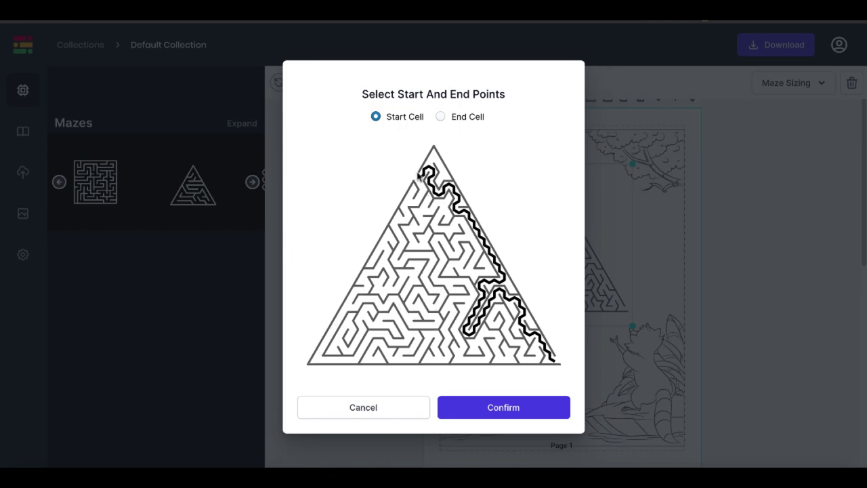
{"action": "left_click", "coordinate": [505, 366]}
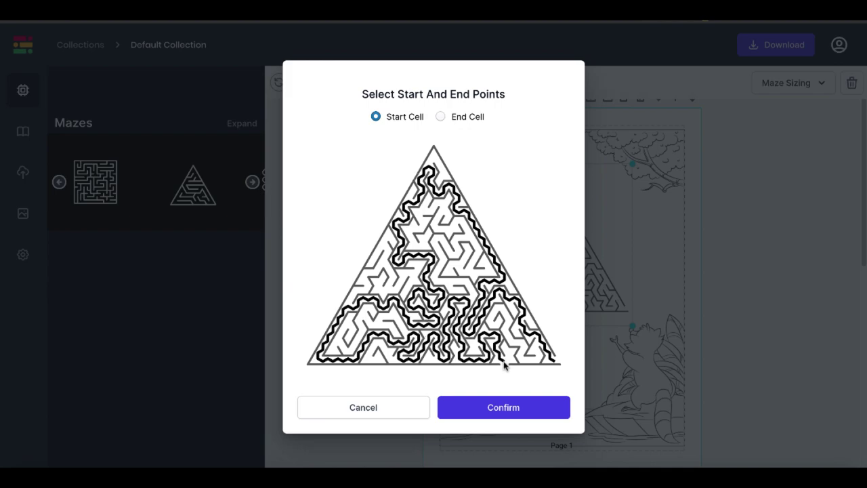
{"action": "left_click", "coordinate": [507, 409]}
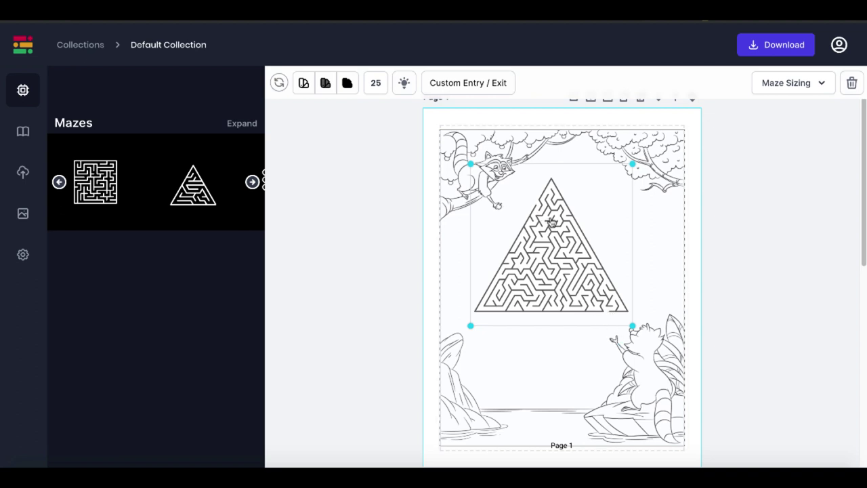
Thin the triangle maze's walls and lower its complexity to 24.
{"action": "left_click", "coordinate": [807, 84]}
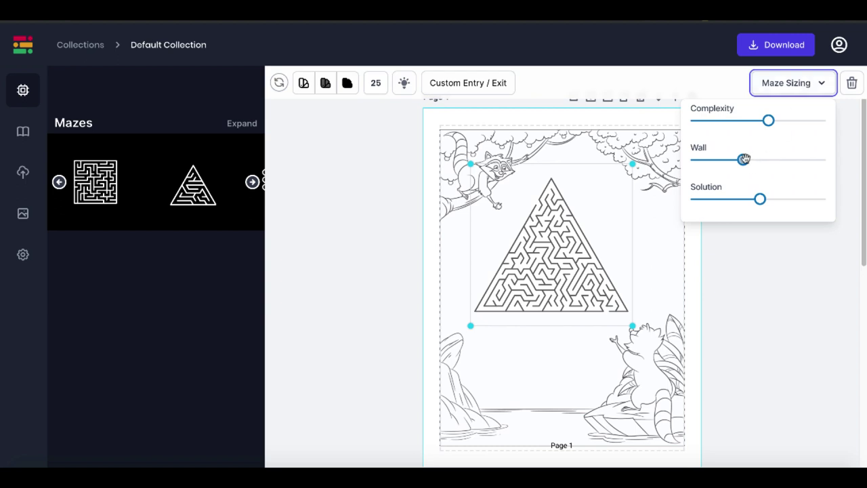
{"action": "left_click_drag", "start_coordinate": [745, 158], "coordinate": [721, 160]}
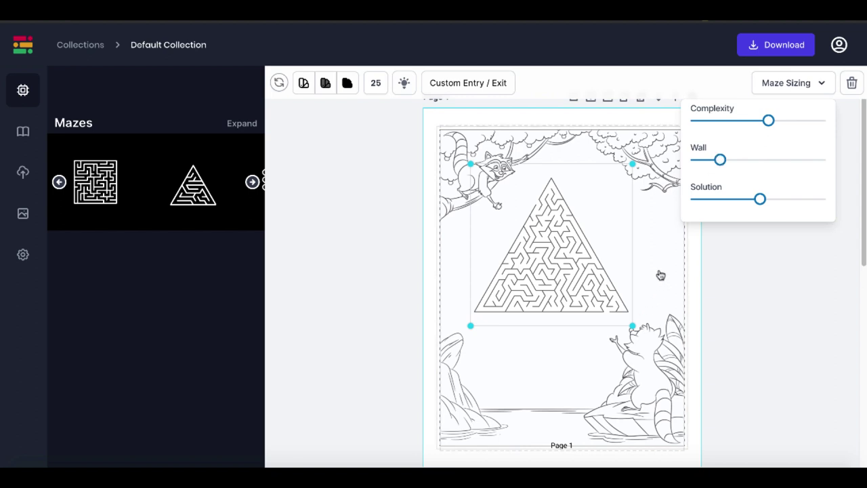
{"action": "mouse_move", "coordinate": [722, 158]}
{"action": "left_mouse_down"}
{"action": "mouse_move", "coordinate": [796, 160]}
{"action": "mouse_move", "coordinate": [704, 161]}
{"action": "mouse_move", "coordinate": [717, 163]}
{"action": "left_mouse_up"}
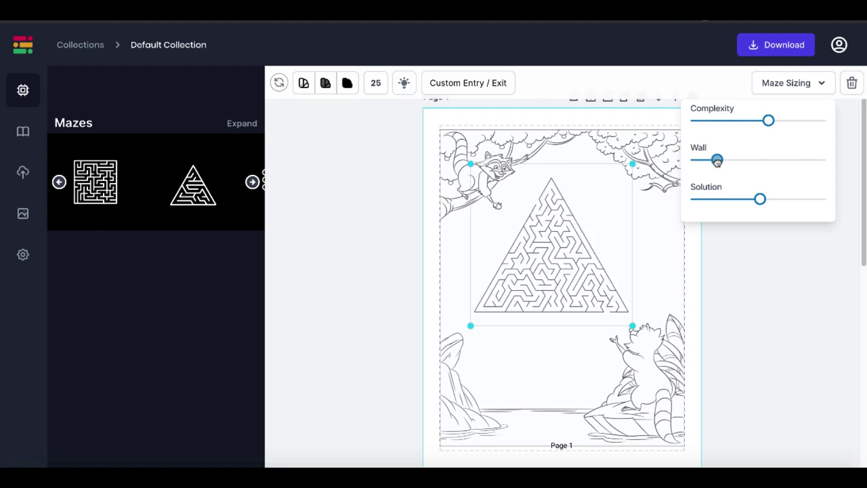
{"action": "mouse_move", "coordinate": [768, 120]}
{"action": "left_mouse_down"}
{"action": "mouse_move", "coordinate": [749, 122]}
{"action": "mouse_move", "coordinate": [781, 130]}
{"action": "mouse_move", "coordinate": [712, 131]}
{"action": "mouse_move", "coordinate": [766, 130]}
{"action": "left_mouse_up"}
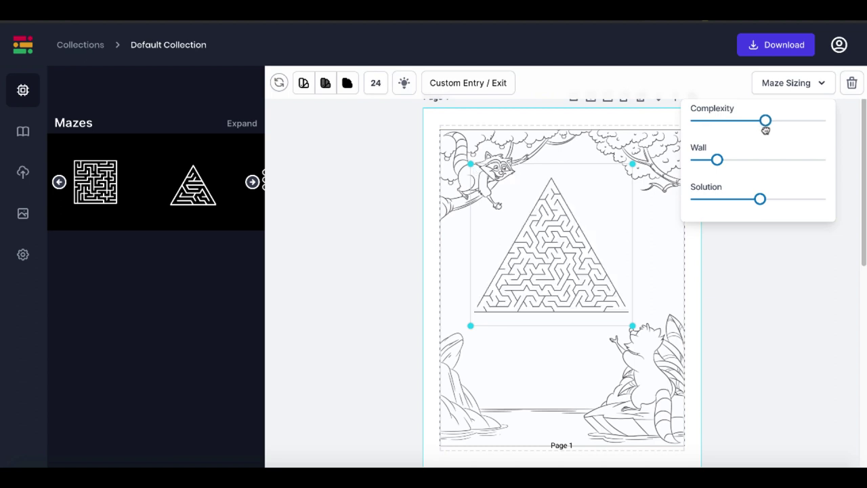
{"action": "left_click", "coordinate": [743, 286]}
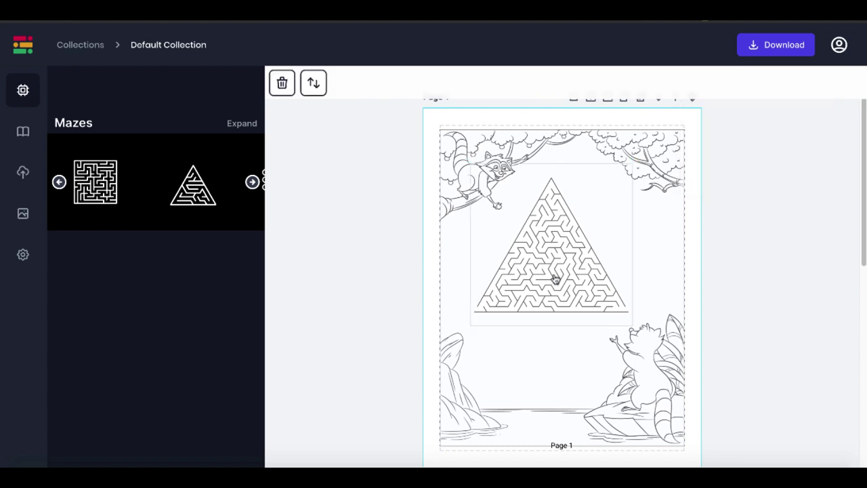
Browse the DFY backgrounds from Animals and Holidays down to the Sports, Transport and Birds categories.
{"action": "left_click", "coordinate": [22, 216]}
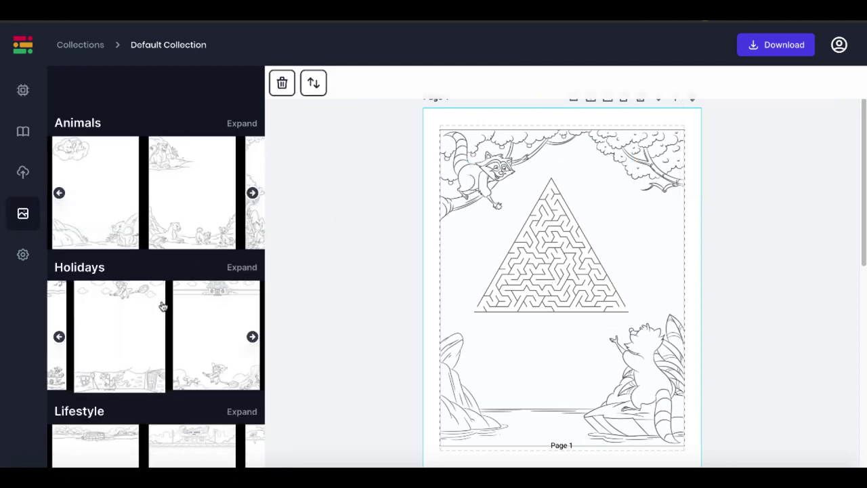
{"action": "scroll", "coordinate": [162, 307], "scroll_direction": "down", "scroll_amount": 7}
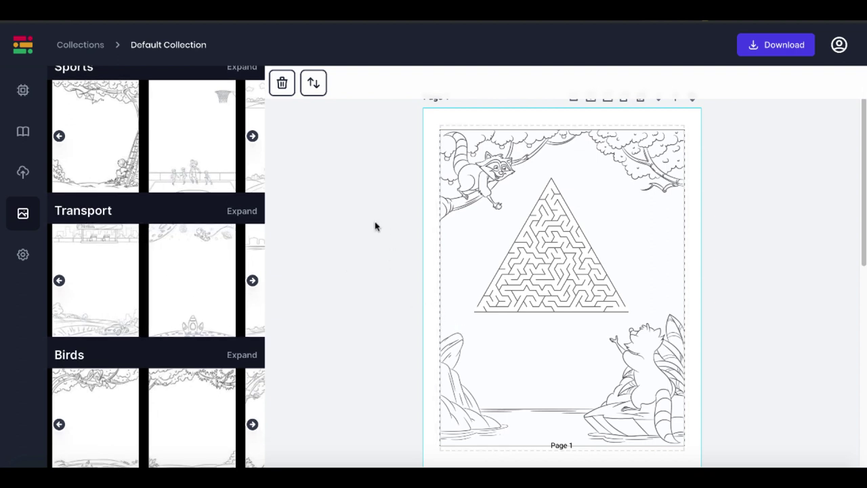
Set the collection's page numbering format to No Numbering and hide the page margins.
{"action": "left_click", "coordinate": [23, 255]}
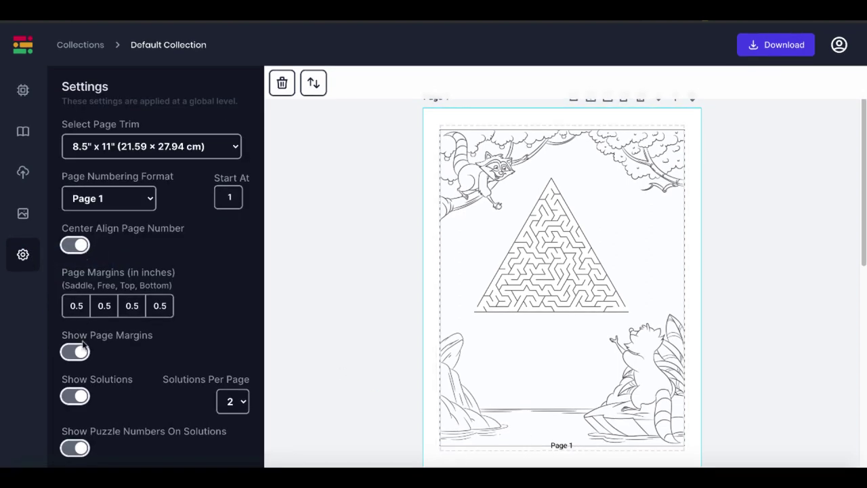
{"action": "left_click", "coordinate": [109, 198]}
{"action": "left_click", "coordinate": [115, 185]}
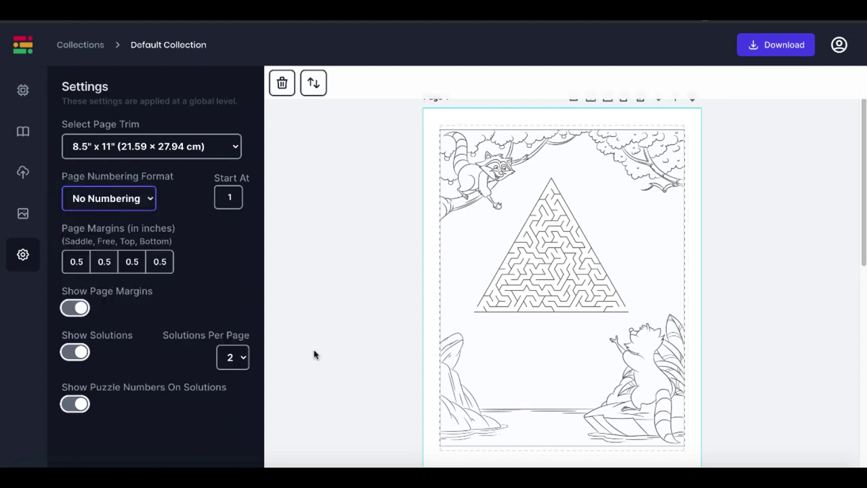
{"action": "left_click", "coordinate": [80, 309]}
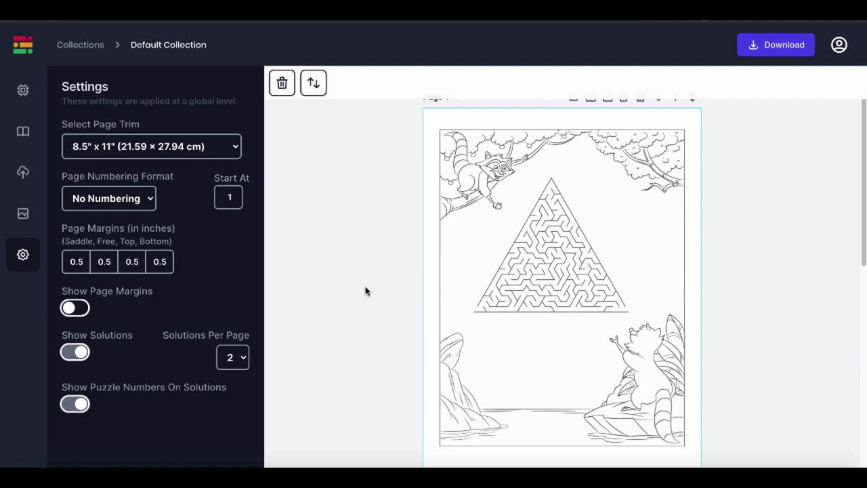
Download the collection as a PDF and check its raccoon maze page and solution page.
{"action": "left_click", "coordinate": [772, 47]}
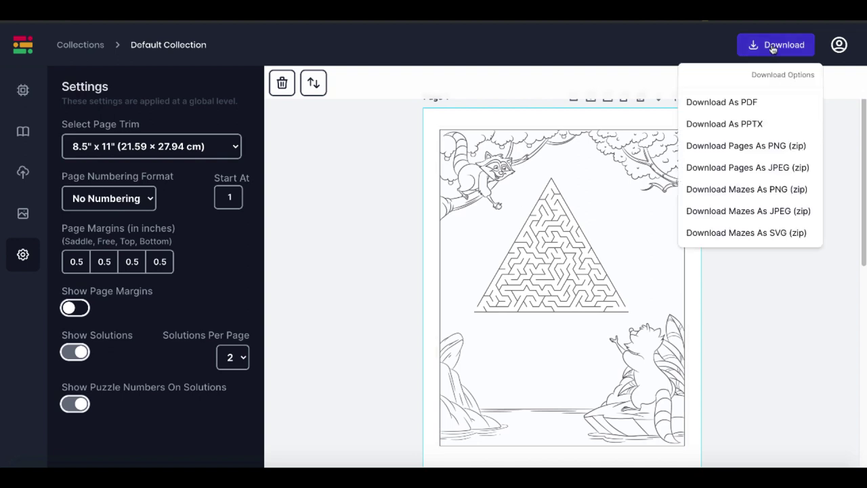
{"action": "left_click", "coordinate": [732, 103]}
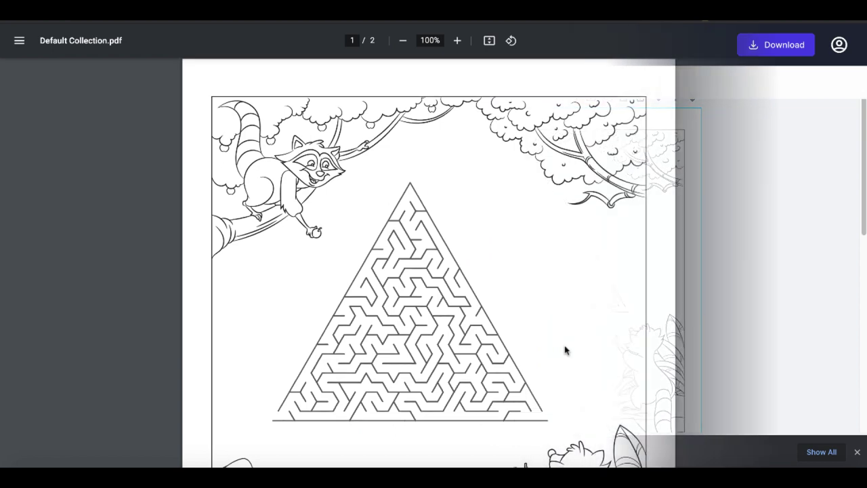
{"action": "scroll", "coordinate": [565, 351], "scroll_direction": "down", "scroll_amount": 1}
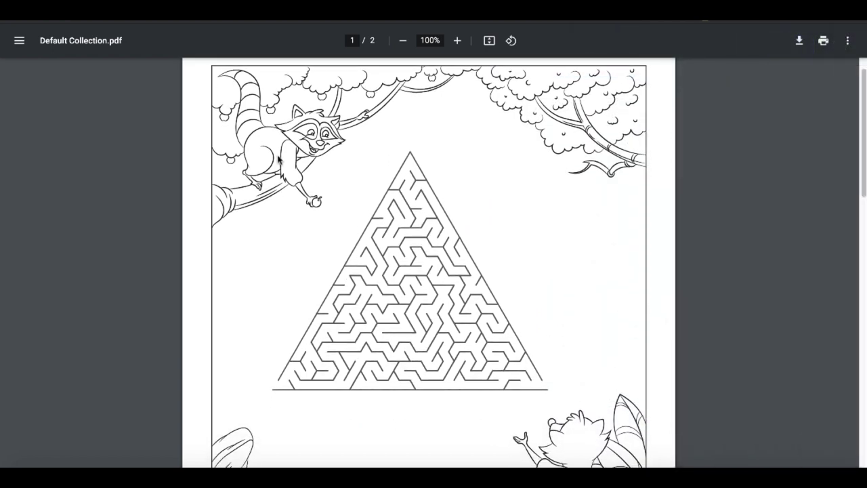
{"action": "scroll", "coordinate": [469, 281], "scroll_direction": "down", "scroll_amount": 5}
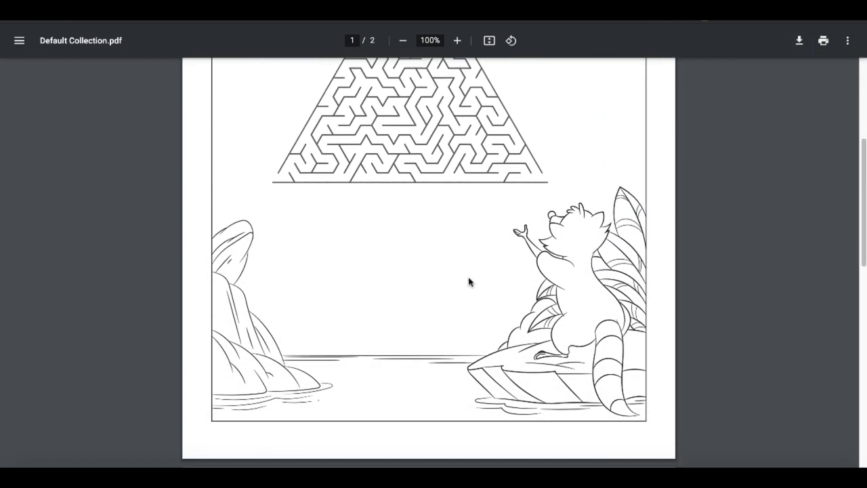
{"action": "scroll", "coordinate": [469, 281], "scroll_direction": "down", "scroll_amount": 3}
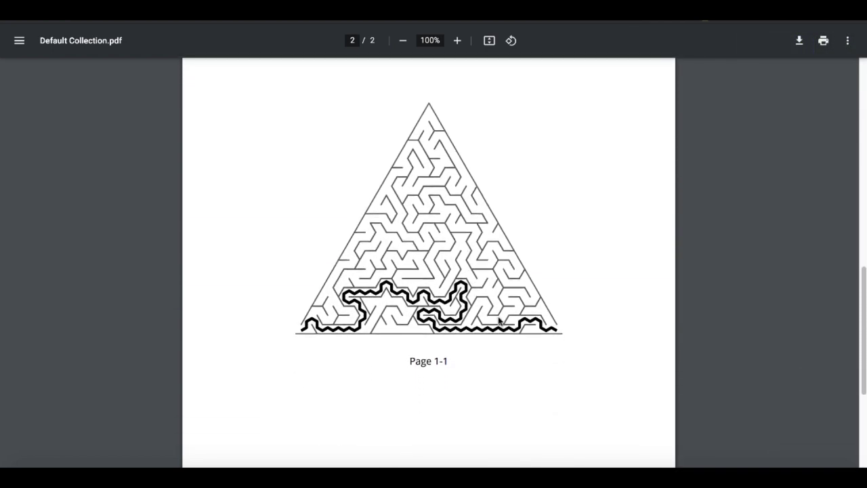
{"action": "scroll", "coordinate": [474, 328], "scroll_direction": "down", "scroll_amount": 1}
{"action": "scroll", "coordinate": [474, 328], "scroll_direction": "down", "scroll_amount": 2}
{"action": "scroll", "coordinate": [475, 327], "scroll_direction": "up", "scroll_amount": 3}
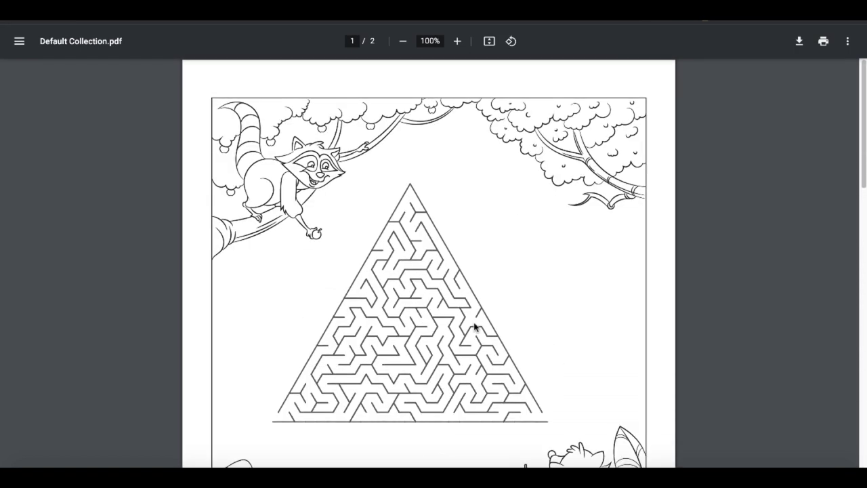
Upload the unicorn image, insert it on the blank page 1 and position it in the page's upper left area.
{"action": "left_click", "coordinate": [23, 175]}
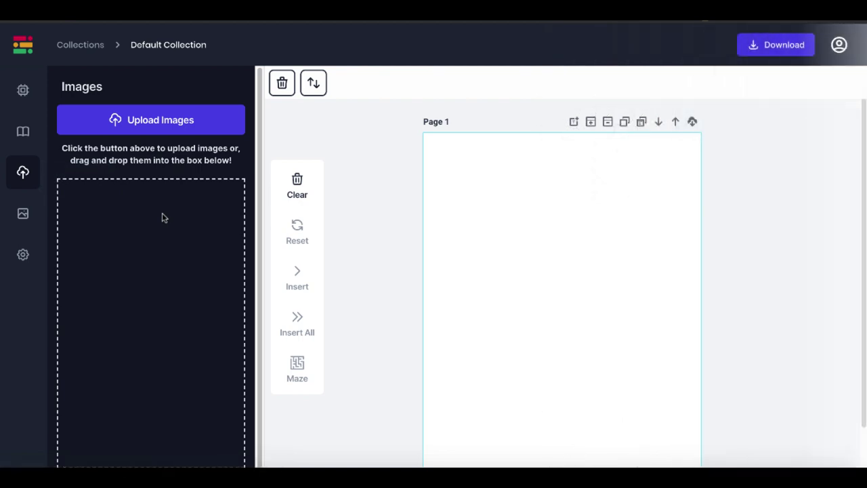
{"action": "left_click", "coordinate": [144, 130]}
{"action": "key", "text": "Return"}
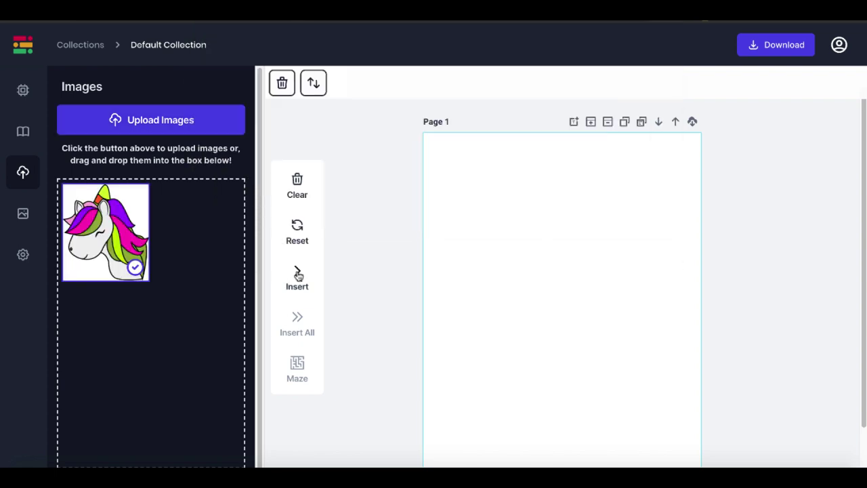
{"action": "left_click", "coordinate": [297, 278]}
{"action": "mouse_move", "coordinate": [547, 248]}
{"action": "left_mouse_down"}
{"action": "mouse_move", "coordinate": [601, 317]}
{"action": "mouse_move", "coordinate": [578, 272]}
{"action": "mouse_move", "coordinate": [534, 245]}
{"action": "left_mouse_up"}
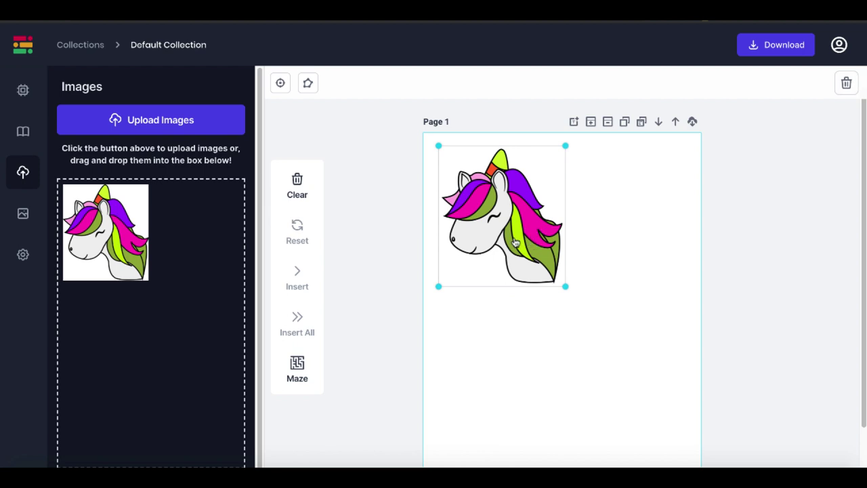
Generate a maze from the unicorn image, place it lower on page 1 and delete the original unicorn image from the page.
{"action": "left_click", "coordinate": [297, 367]}
{"action": "left_click_drag", "start_coordinate": [575, 348], "coordinate": [587, 400]}
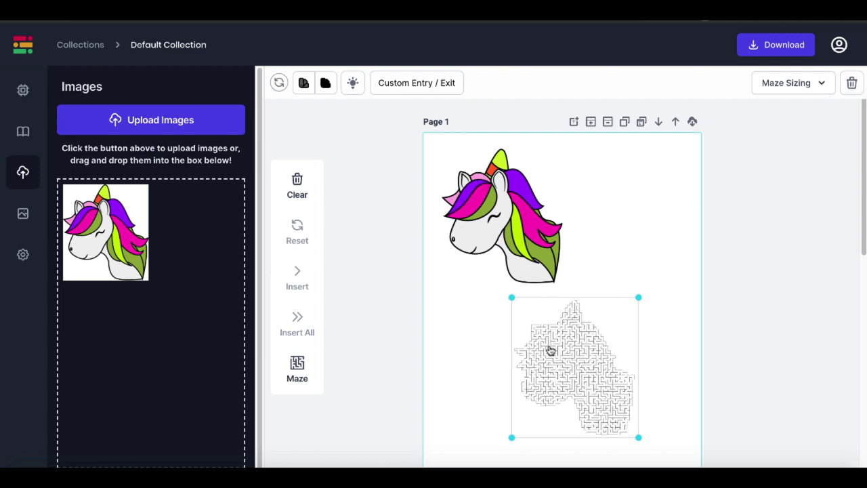
{"action": "left_click", "coordinate": [509, 235]}
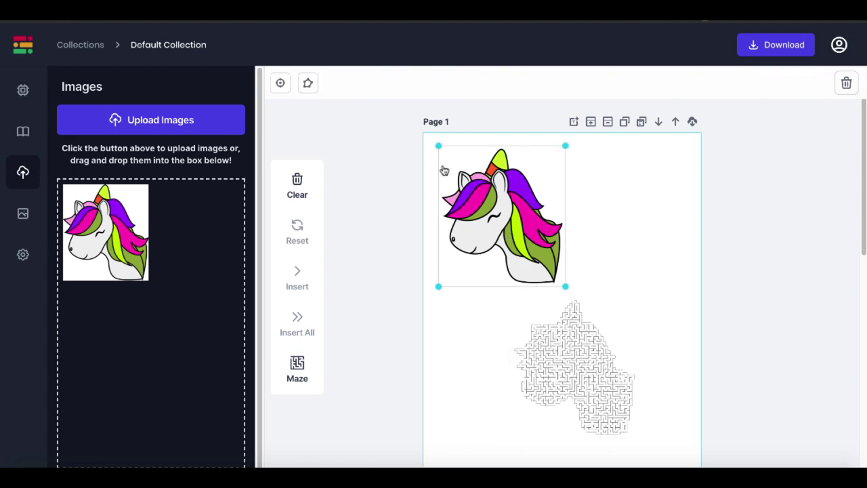
{"action": "key", "text": "Delete"}
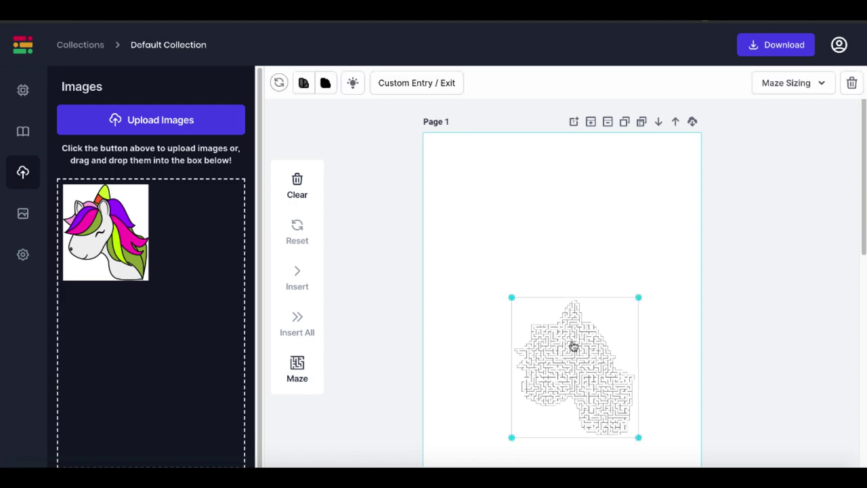
Enlarge the unicorn maze to most of the page's width and reduce its Complexity to about one fifth of the range.
{"action": "left_click_drag", "start_coordinate": [573, 345], "coordinate": [536, 259]}
{"action": "left_click_drag", "start_coordinate": [573, 314], "coordinate": [669, 430]}
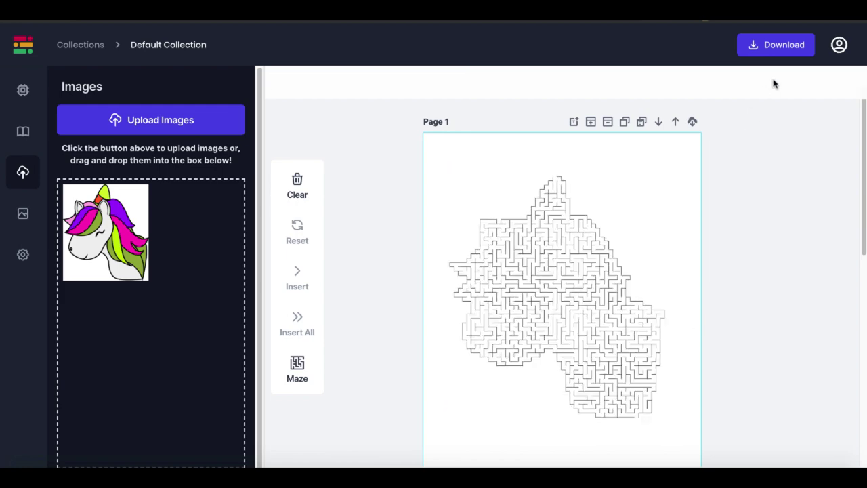
{"action": "left_click", "coordinate": [586, 285]}
{"action": "left_click", "coordinate": [819, 83]}
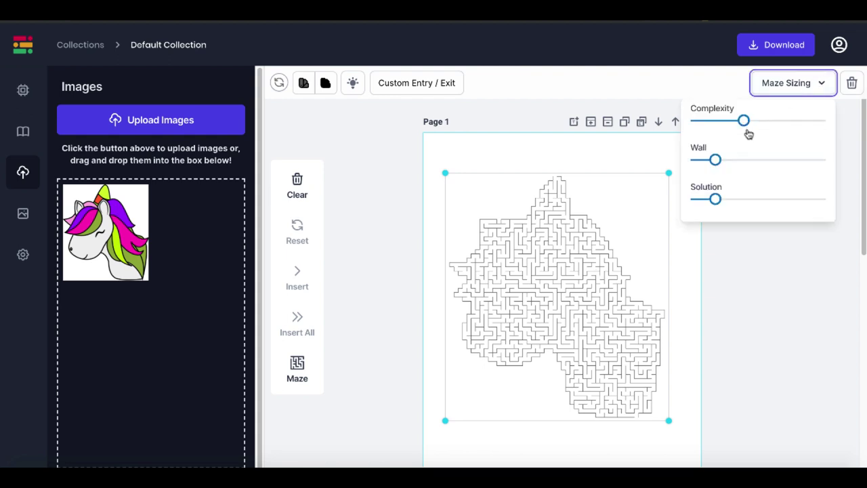
{"action": "left_click_drag", "start_coordinate": [743, 121], "coordinate": [719, 121]}
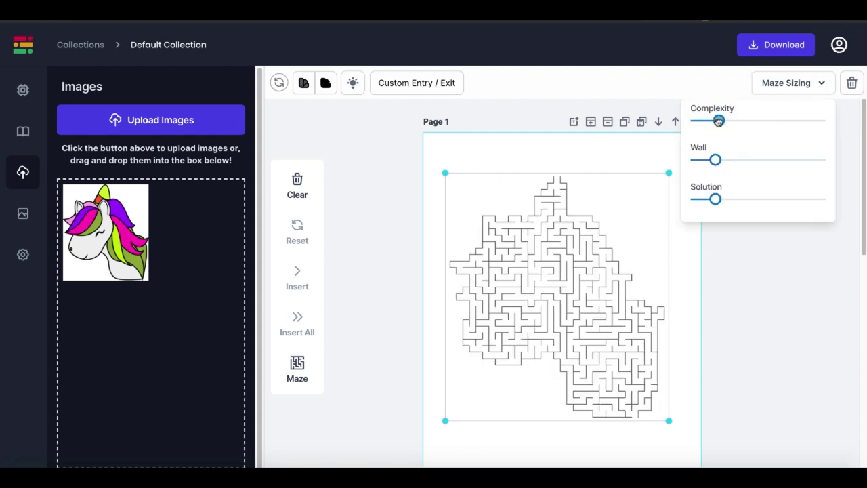
Set a custom start cell for the unicorn maze on its upper edge, to the left of the horn.
{"action": "left_click", "coordinate": [422, 85]}
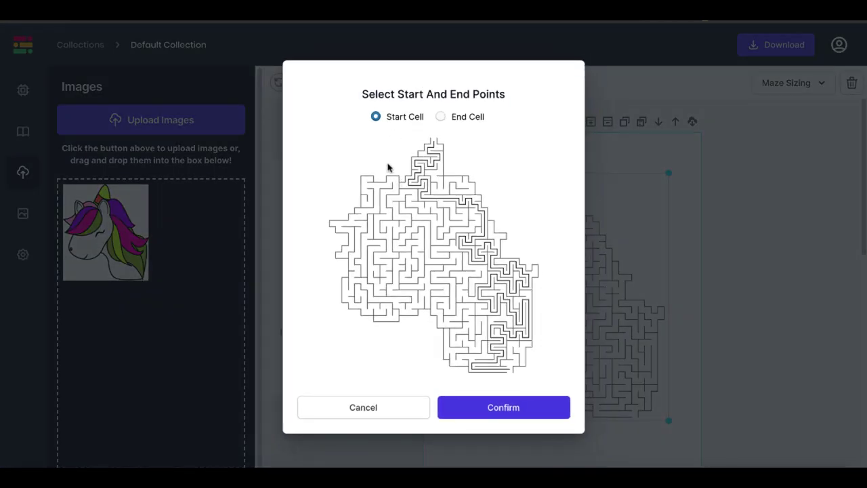
{"action": "left_click", "coordinate": [380, 183]}
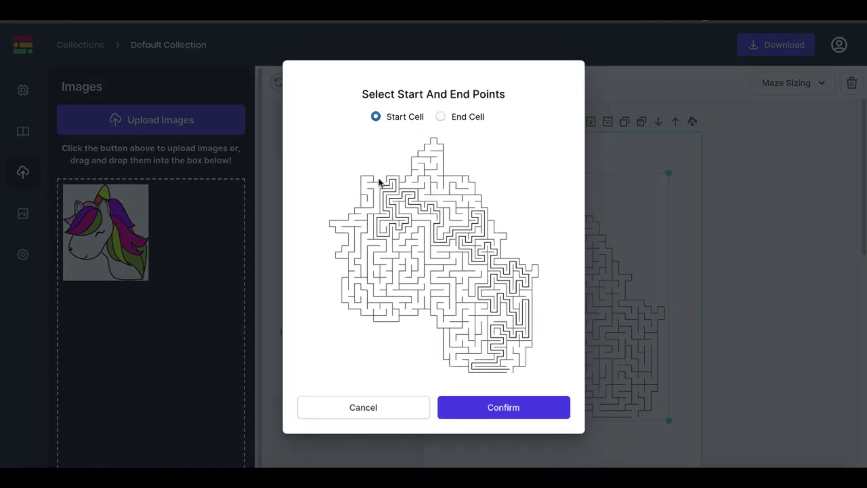
{"action": "left_click", "coordinate": [483, 408]}
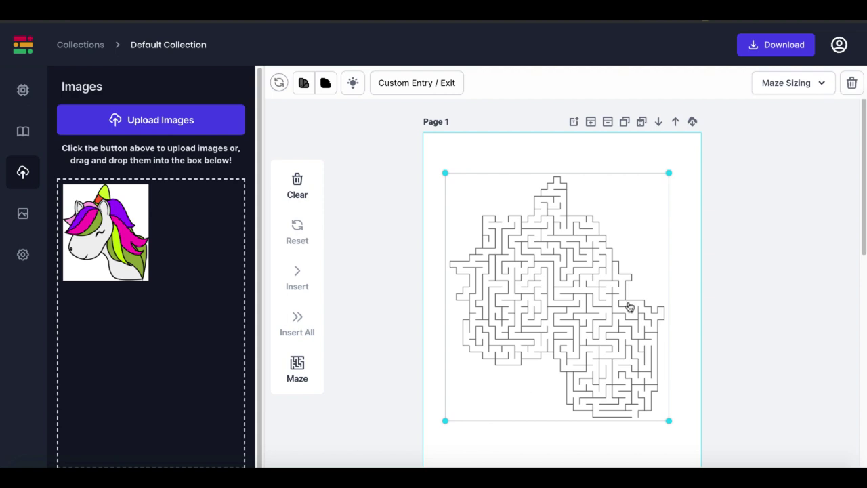
Compare the unicorn maze on page 1 with its solution on page 2 and expand the list of maze types.
{"action": "scroll", "coordinate": [546, 317], "scroll_direction": "down", "scroll_amount": 5}
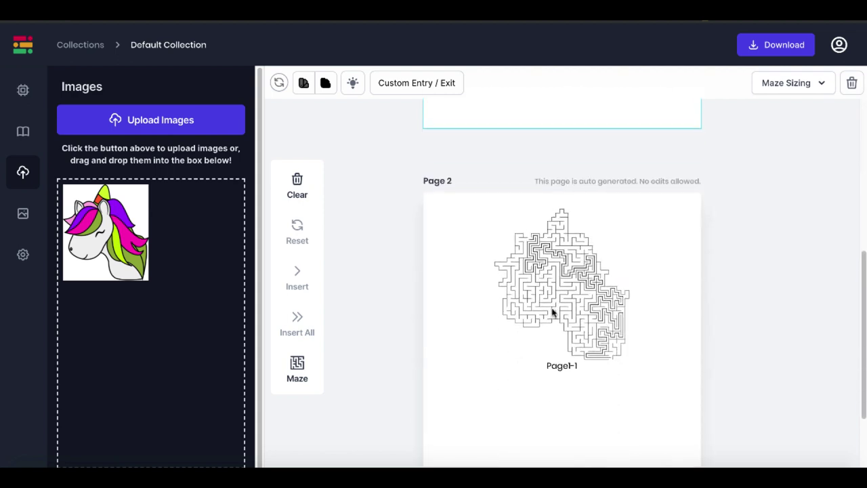
{"action": "scroll", "coordinate": [650, 333], "scroll_direction": "up", "scroll_amount": 5}
{"action": "scroll", "coordinate": [590, 350], "scroll_direction": "down", "scroll_amount": 3}
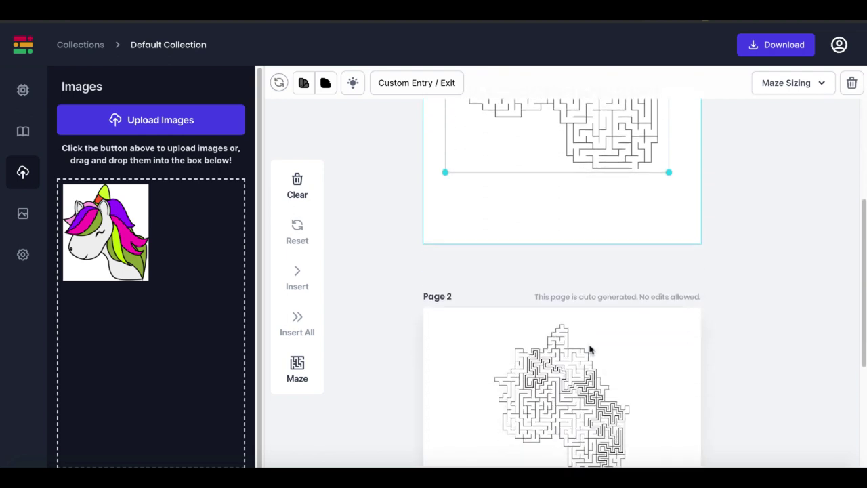
{"action": "scroll", "coordinate": [591, 351], "scroll_direction": "down", "scroll_amount": 2}
{"action": "scroll", "coordinate": [589, 350], "scroll_direction": "up", "scroll_amount": 3}
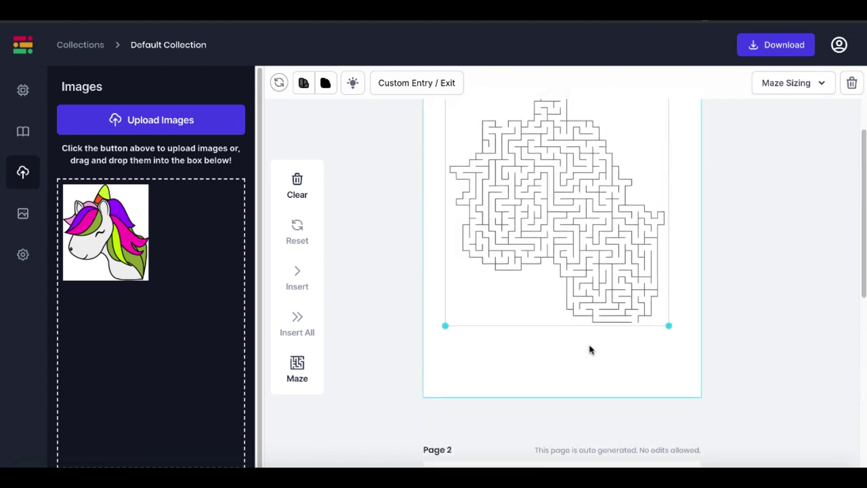
{"action": "scroll", "coordinate": [590, 350], "scroll_direction": "up", "scroll_amount": 1}
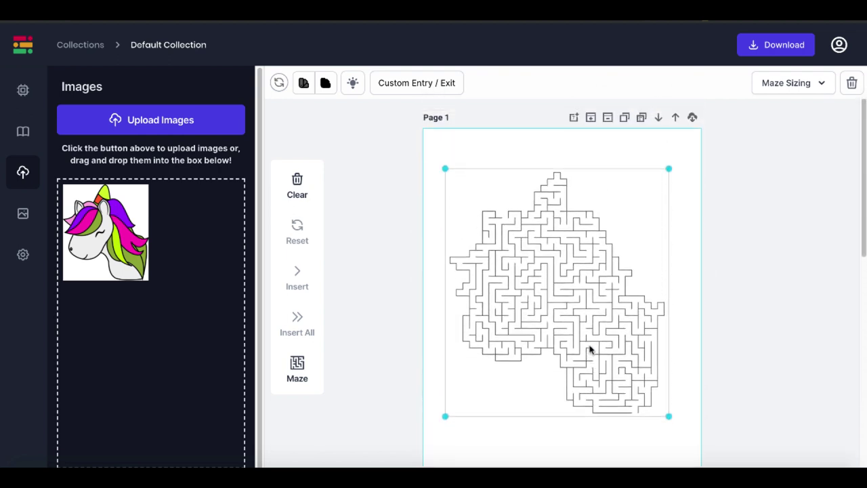
{"action": "left_click", "coordinate": [23, 90]}
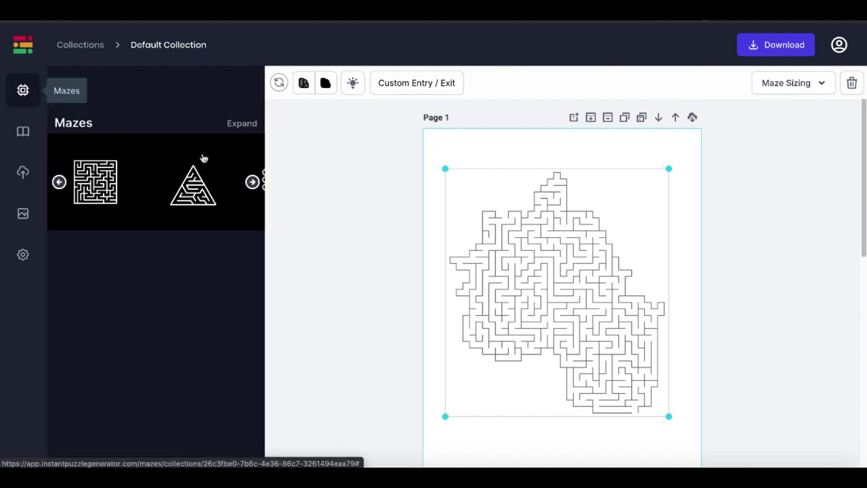
{"action": "left_click", "coordinate": [244, 124]}
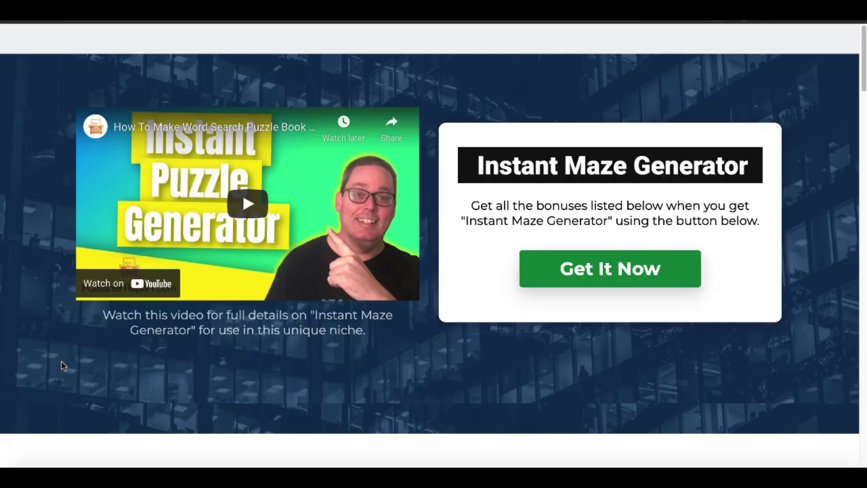
Review the Coloring Page Images bonuses listed on the Instant Maze Generator bonus page.
{"action": "scroll", "coordinate": [61, 366], "scroll_direction": "down", "scroll_amount": 6}
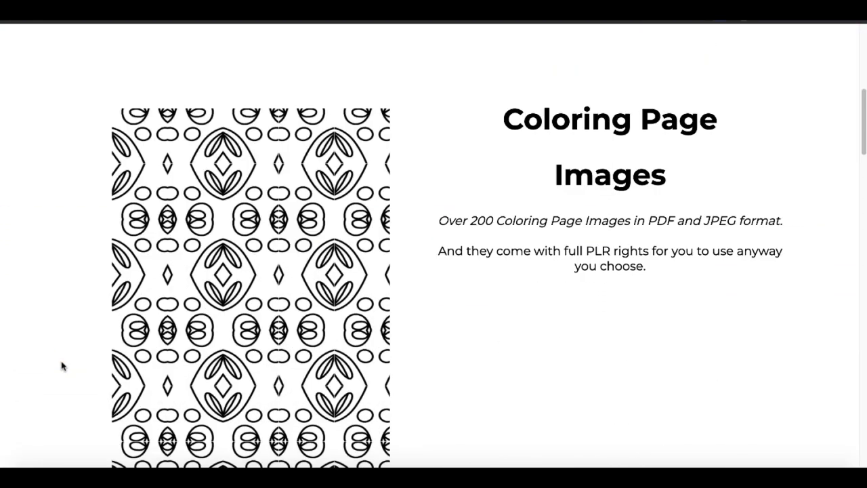
{"action": "scroll", "coordinate": [61, 366], "scroll_direction": "down", "scroll_amount": 2}
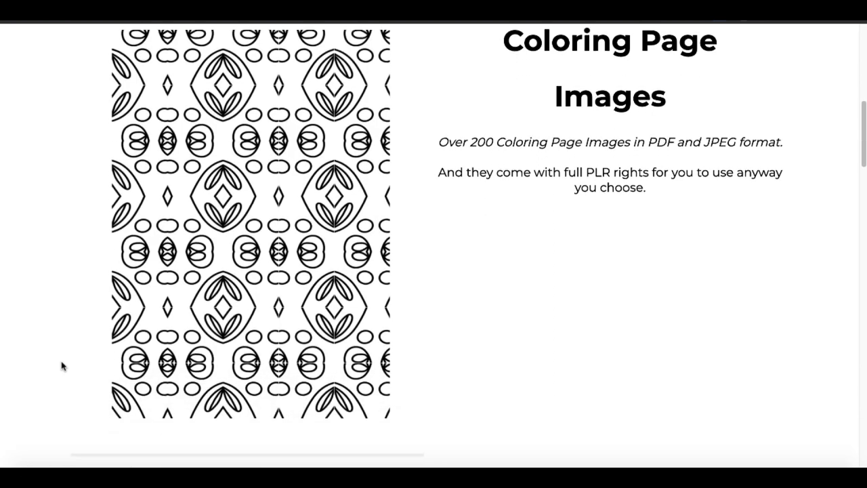
{"action": "scroll", "coordinate": [61, 366], "scroll_direction": "down", "scroll_amount": 9}
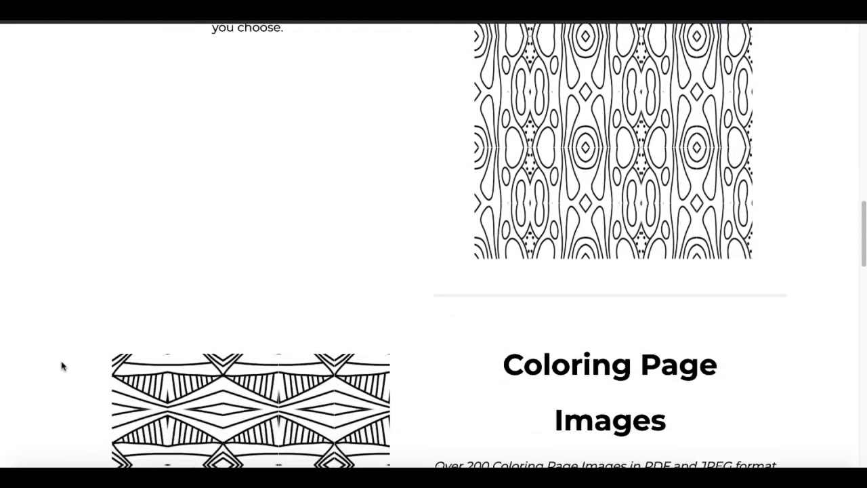
{"action": "scroll", "coordinate": [61, 366], "scroll_direction": "down", "scroll_amount": 4}
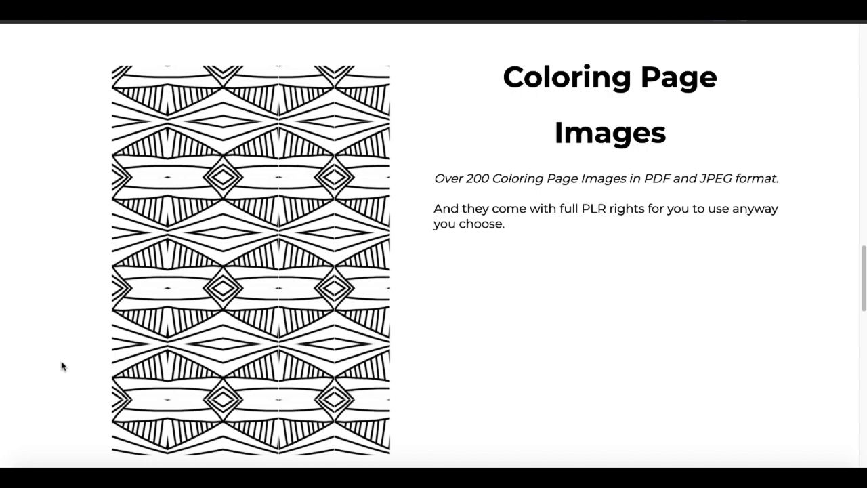
{"action": "scroll", "coordinate": [61, 366], "scroll_direction": "down", "scroll_amount": 5}
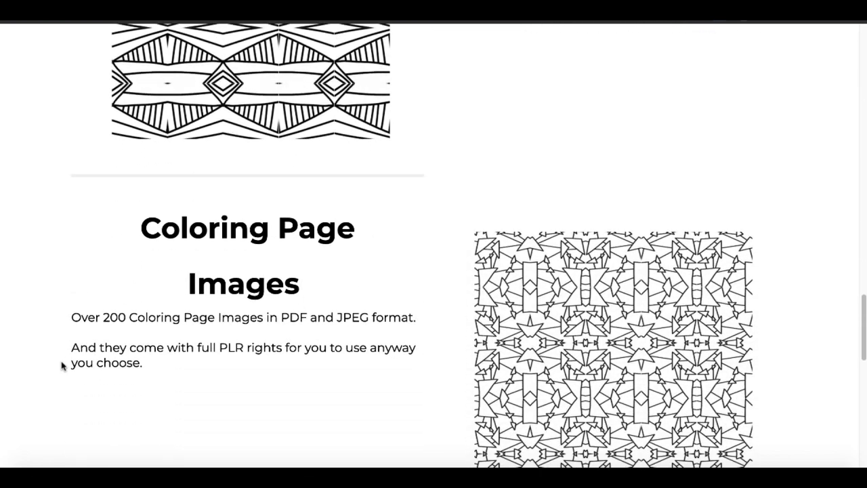
{"action": "scroll", "coordinate": [61, 366], "scroll_direction": "down", "scroll_amount": 3}
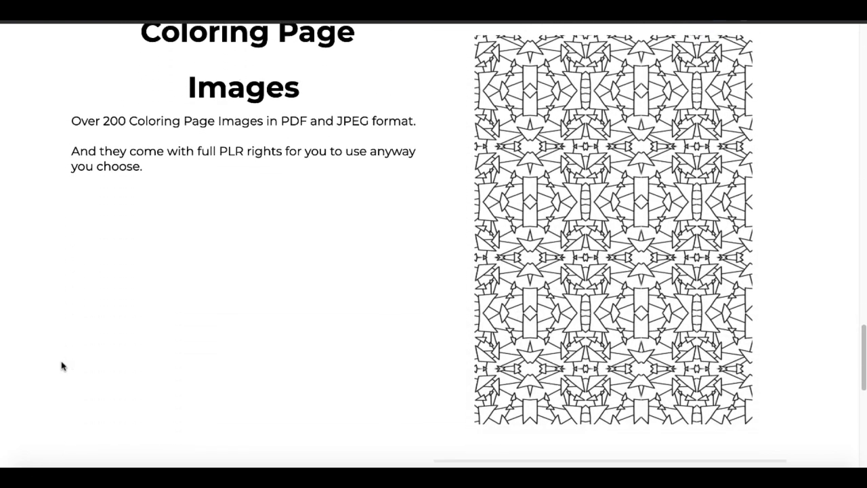
{"action": "scroll", "coordinate": [61, 366], "scroll_direction": "down", "scroll_amount": 6}
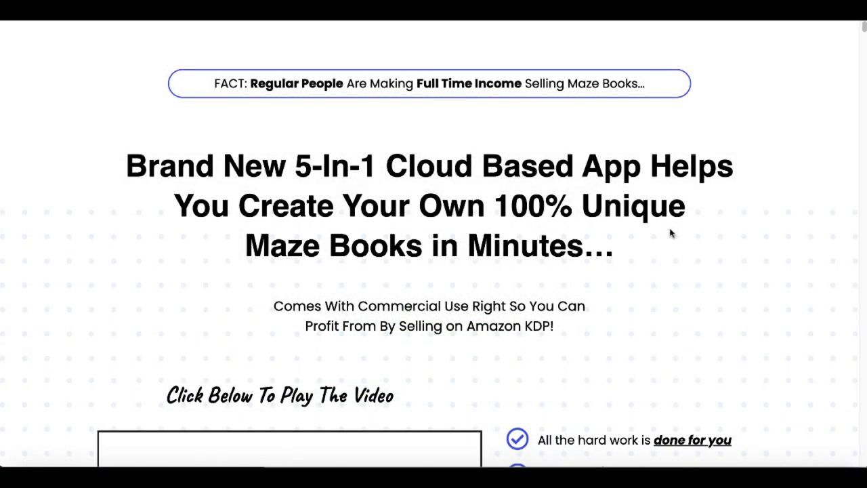
Review the feature list and offer in the opening section of the maze book app's sales page.
{"action": "scroll", "coordinate": [670, 234], "scroll_direction": "down", "scroll_amount": 7}
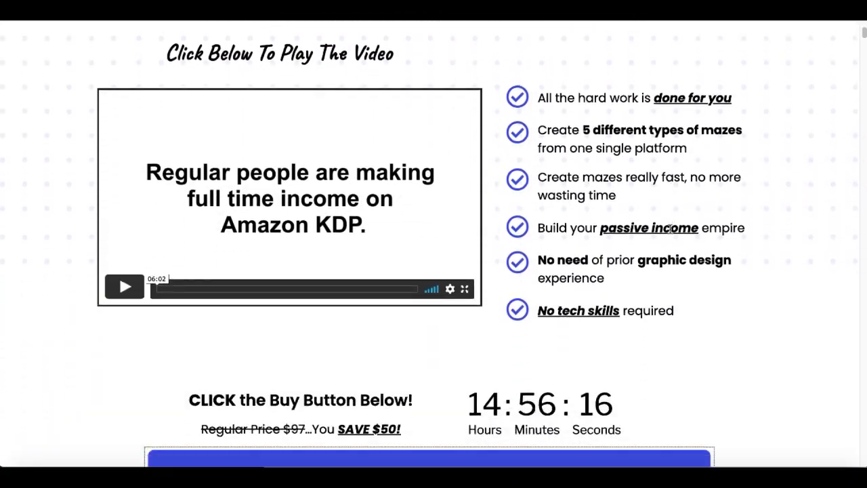